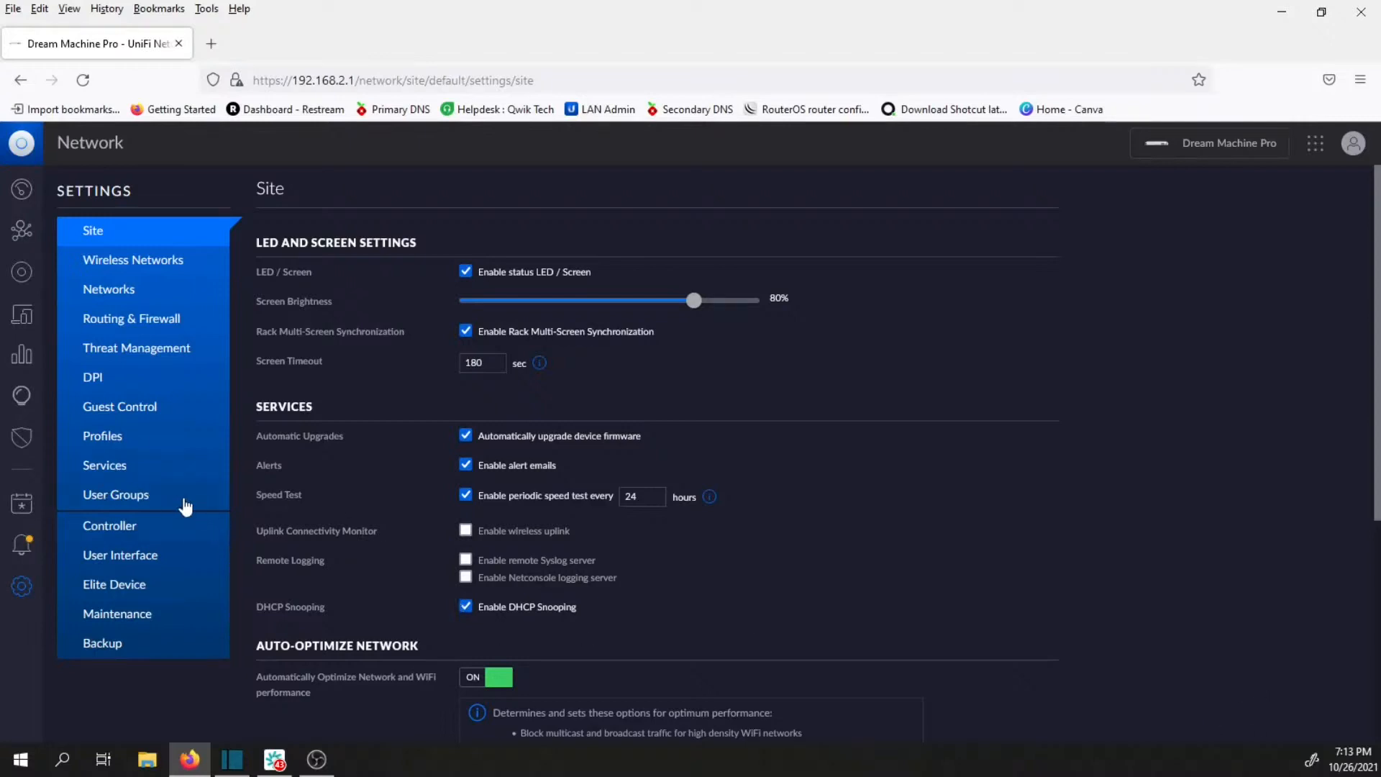
# Start a new user group in the network settings and name it wifi.
pyautogui.click(130, 506)
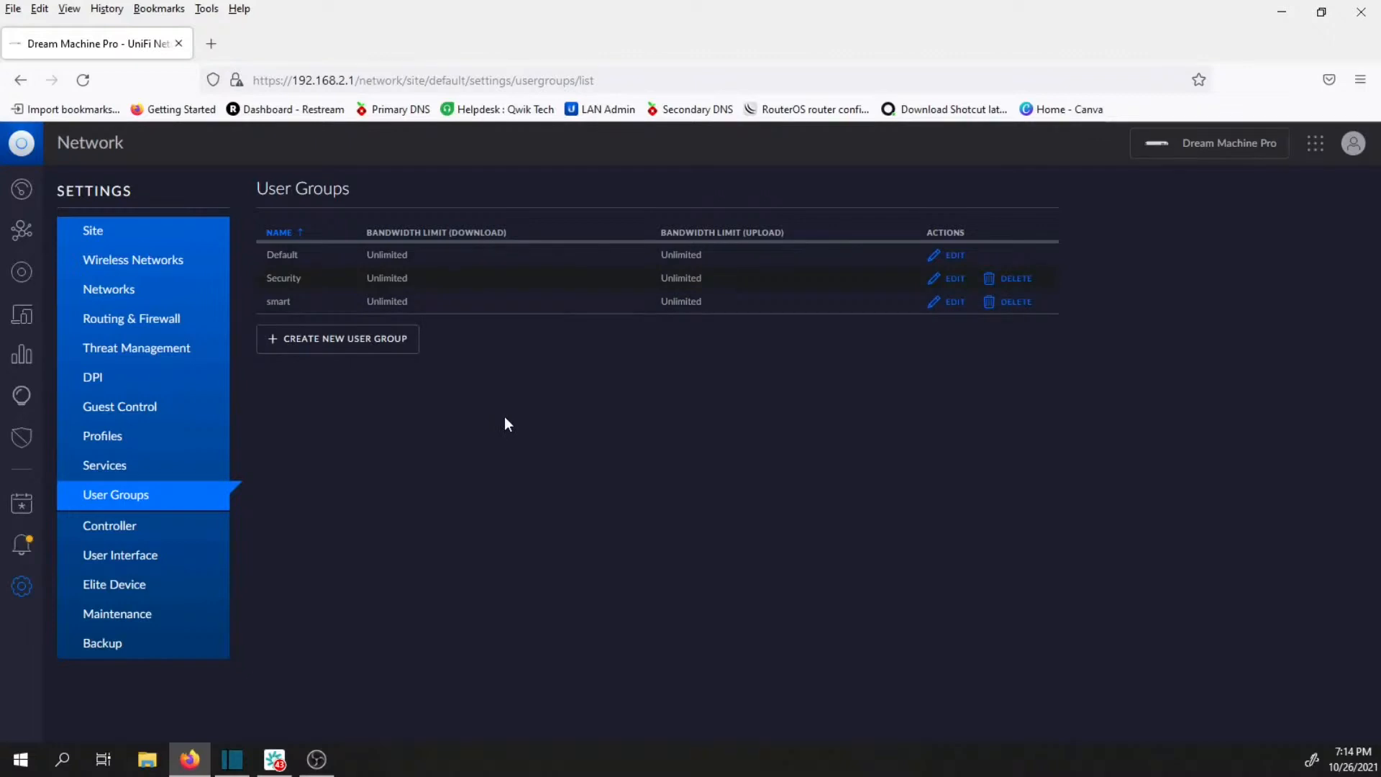
pyautogui.click(369, 346)
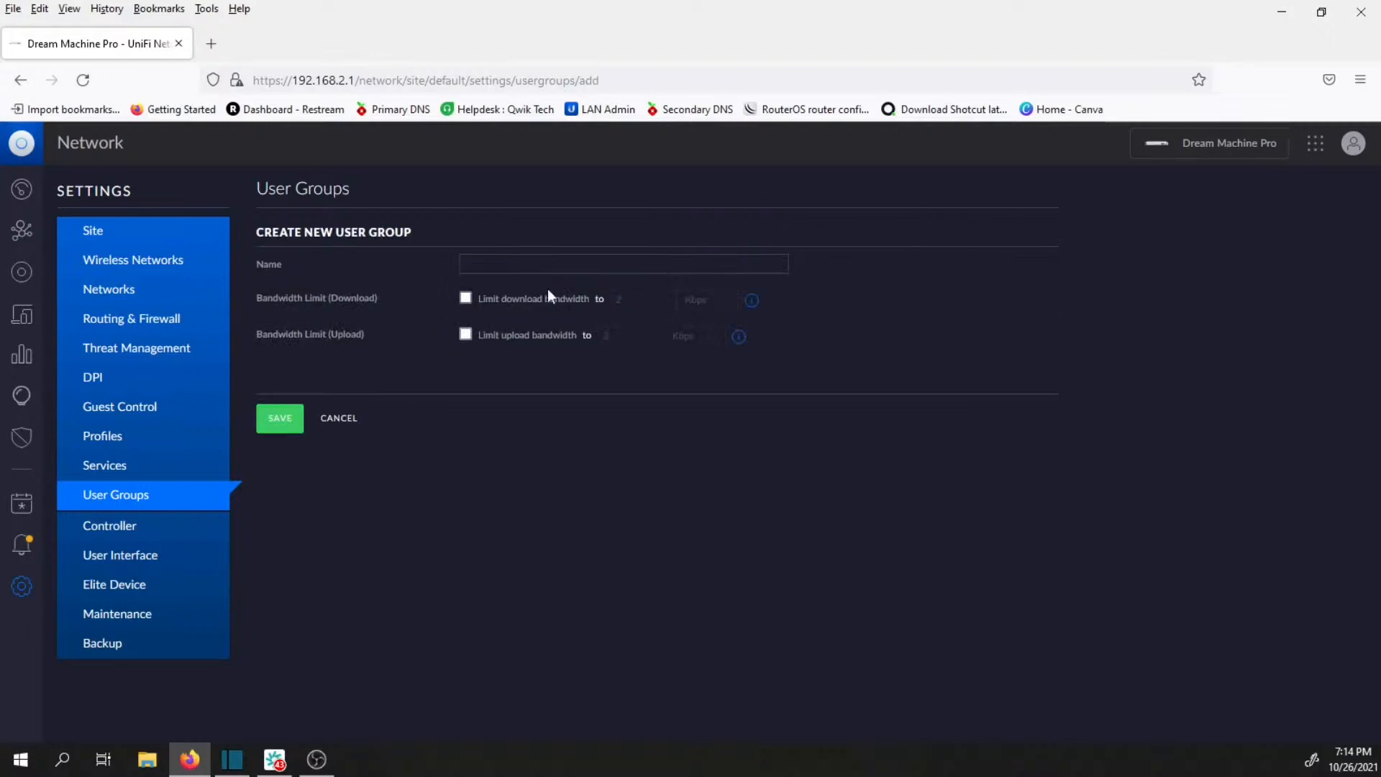
pyautogui.click(580, 268)
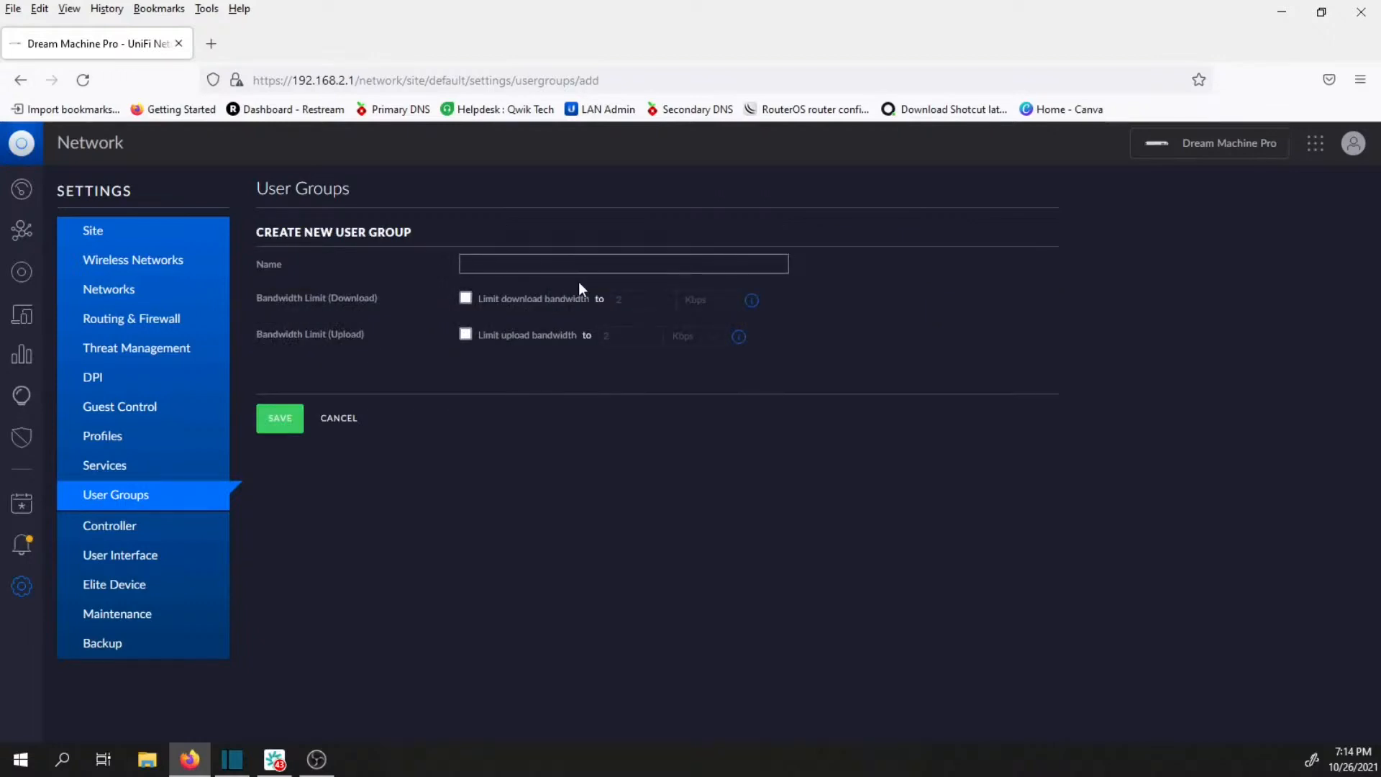
pyautogui.write('wifi')
# Limit the wifi user group's download bandwidth to 15 Mbps.
pyautogui.click(464, 299)
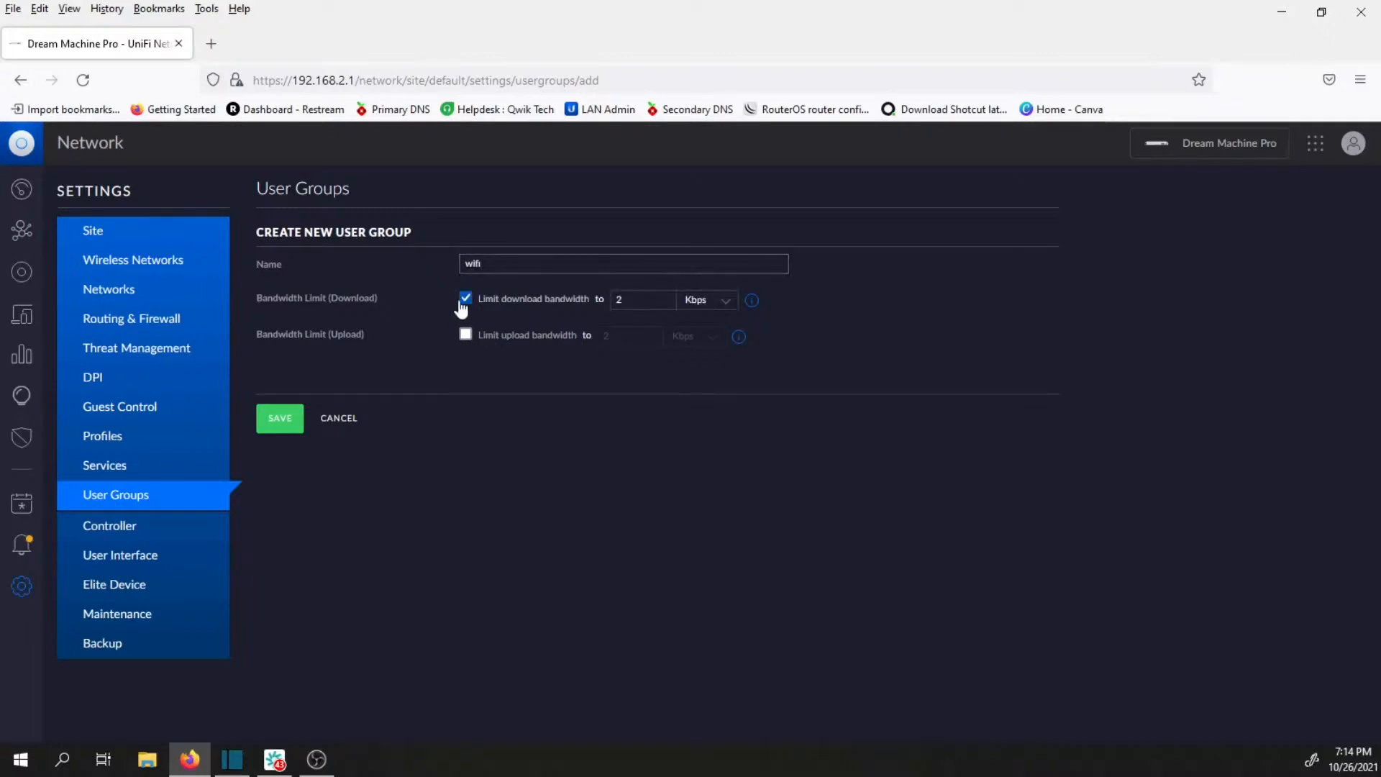
pyautogui.moveTo(649, 299); pyautogui.dragTo(603, 311)
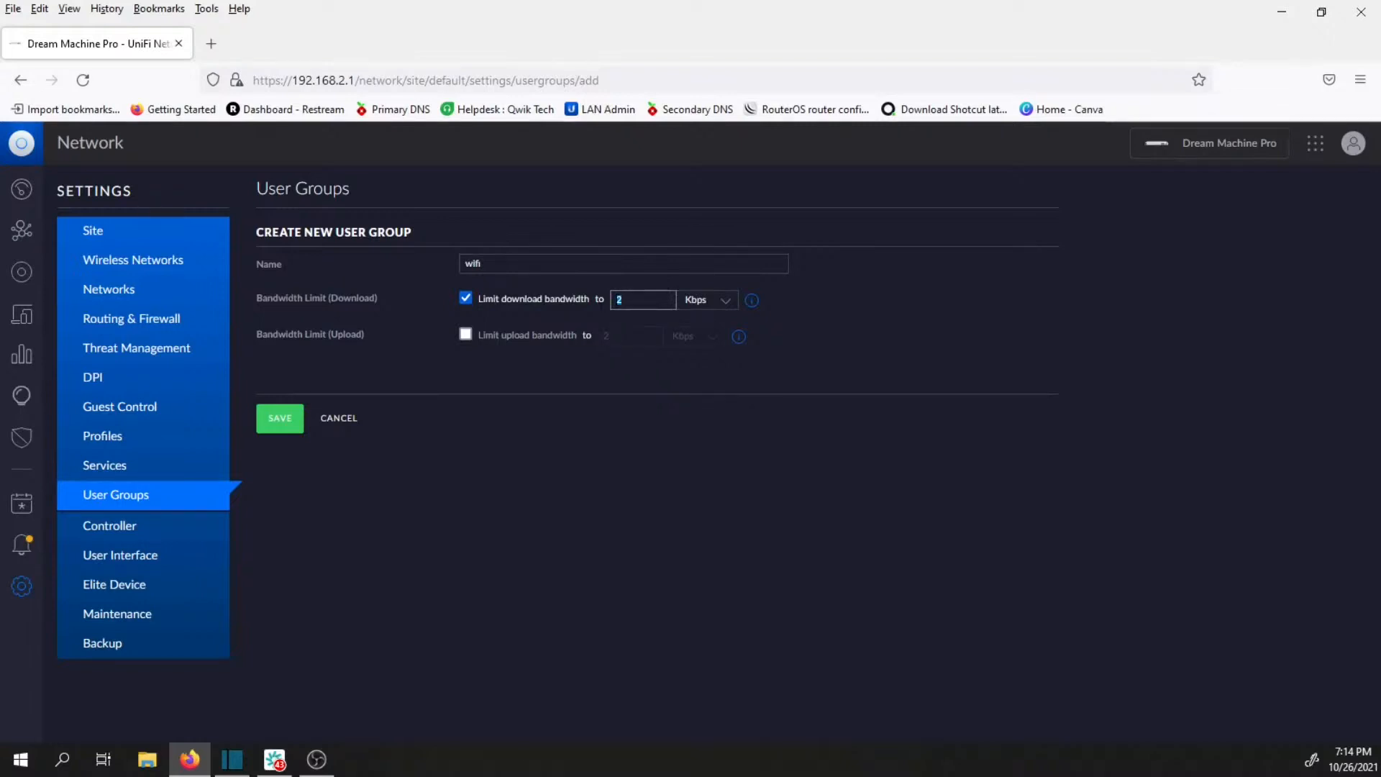
pyautogui.write('15')
pyautogui.click(705, 301)
pyautogui.click(709, 338)
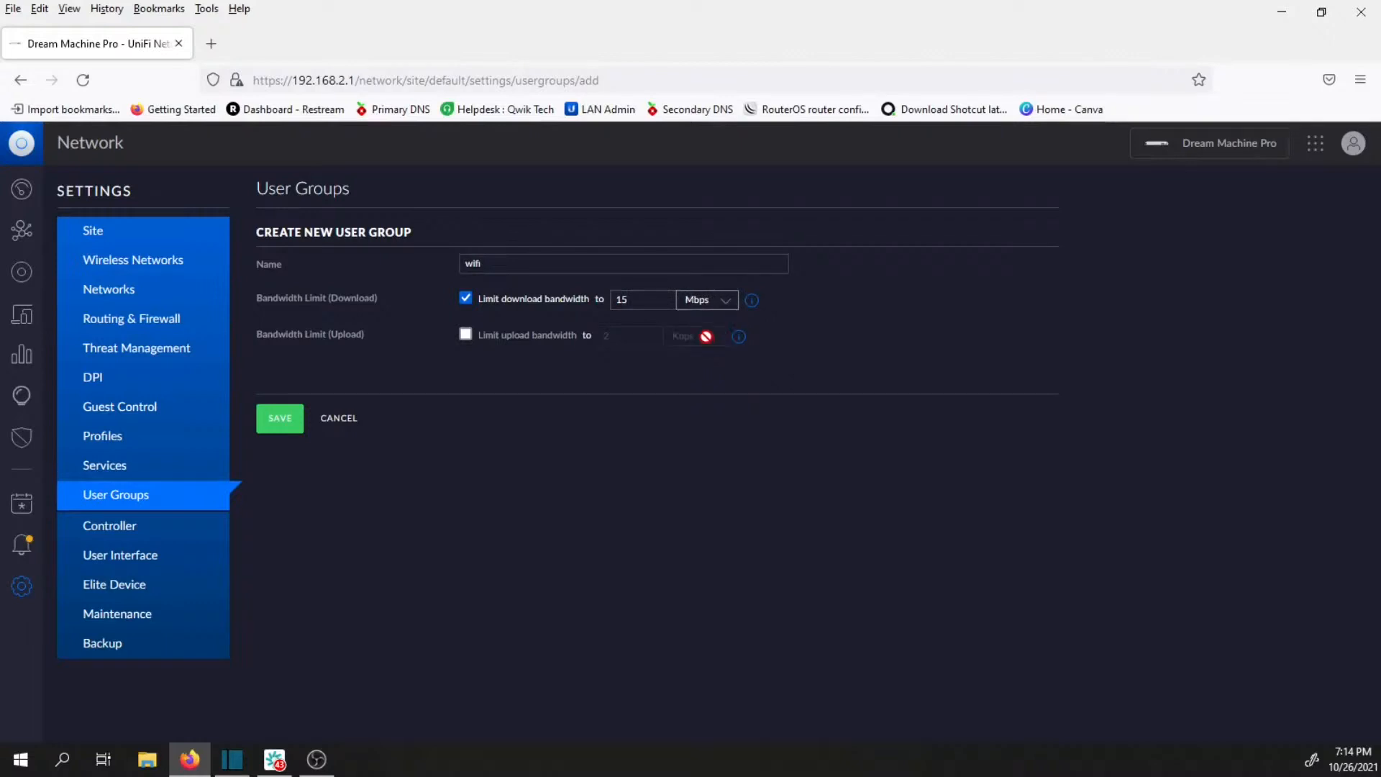
# Limit the wifi user group's upload bandwidth to 5 Mbps and save the group.
pyautogui.click(520, 338)
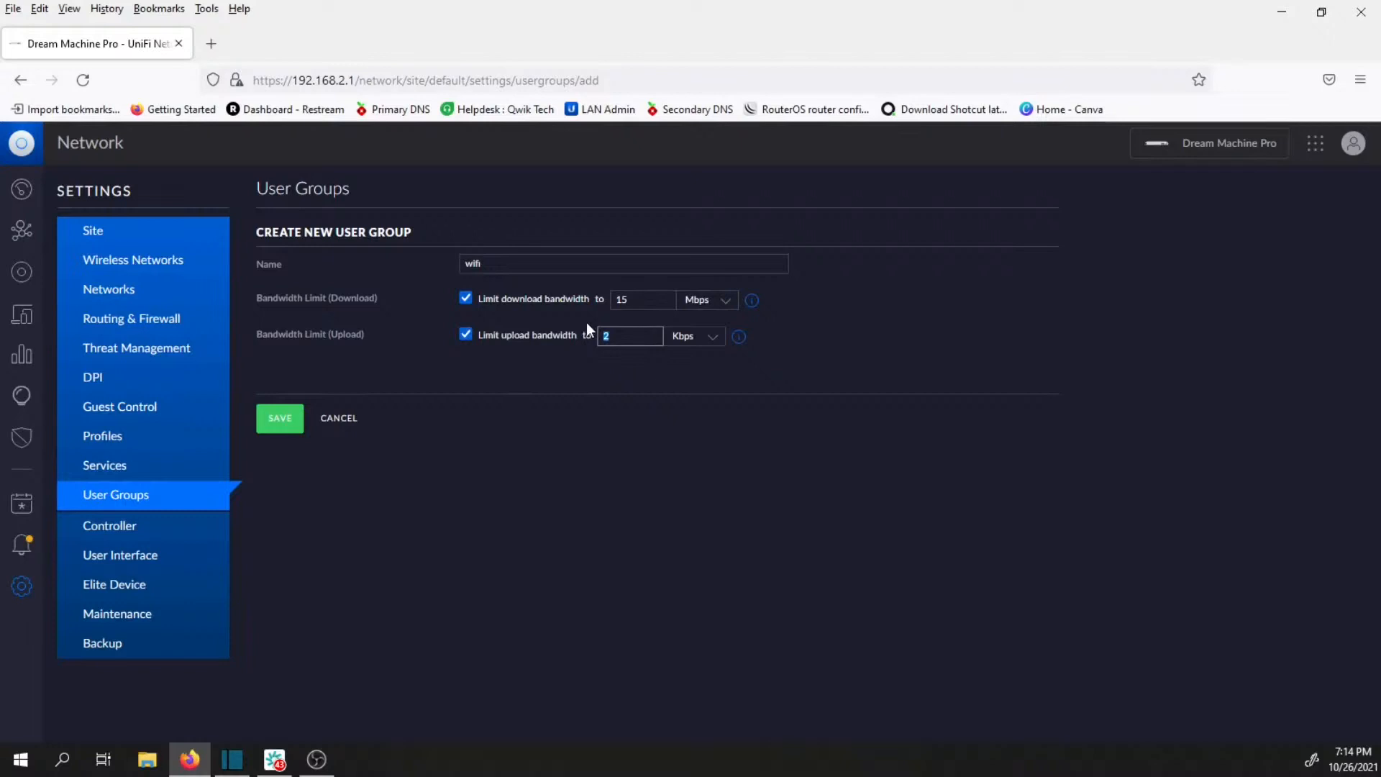
pyautogui.write('5')
pyautogui.click(687, 338)
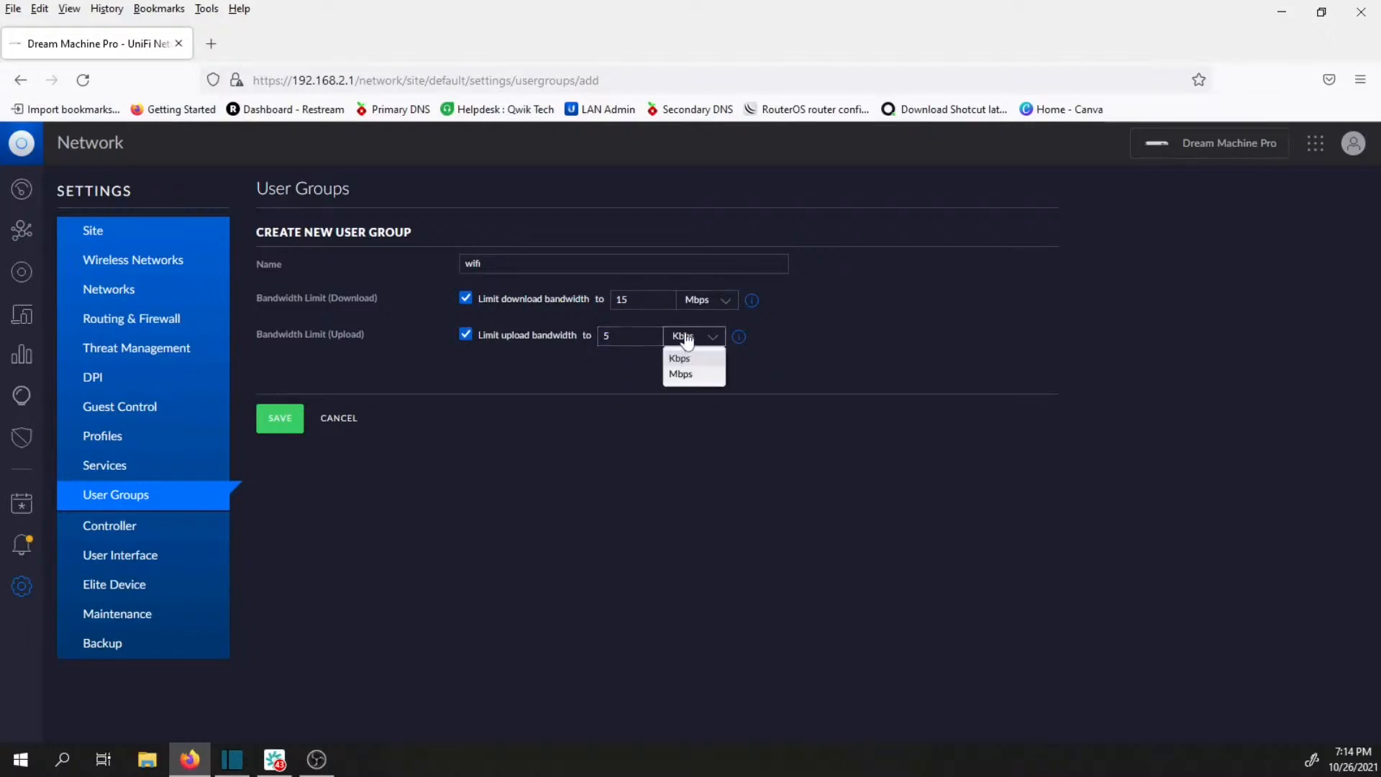
pyautogui.click(682, 374)
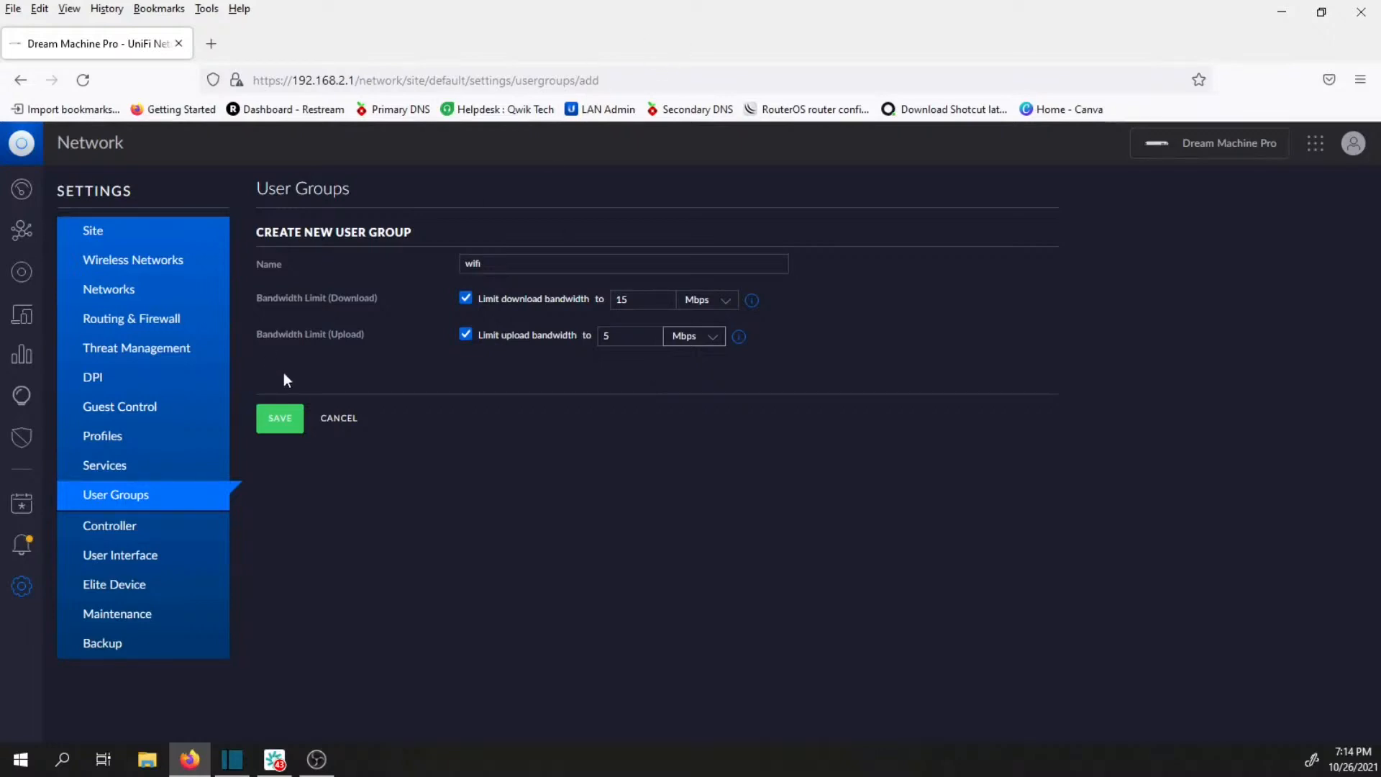
pyautogui.click(288, 423)
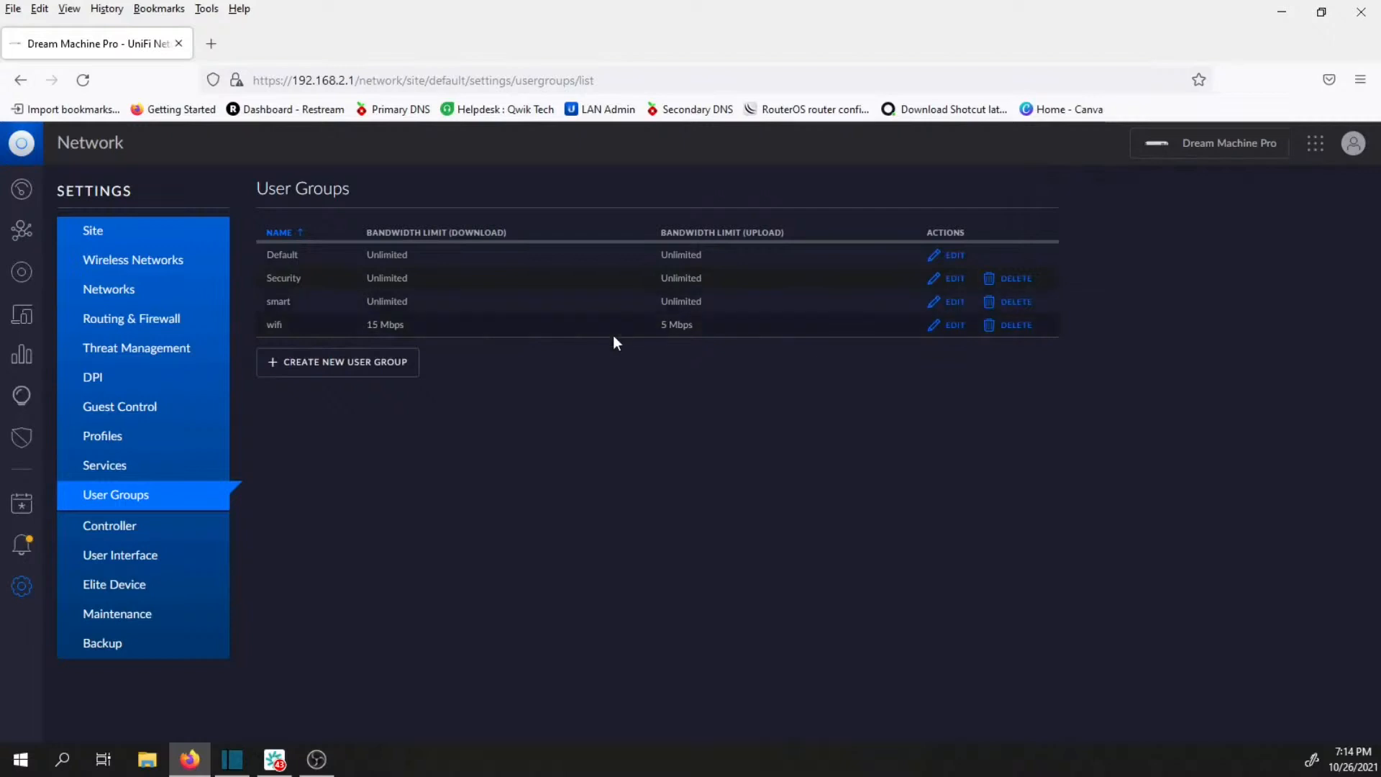
# Start a new network named wifi and assign it VLAN 150.
pyautogui.click(129, 297)
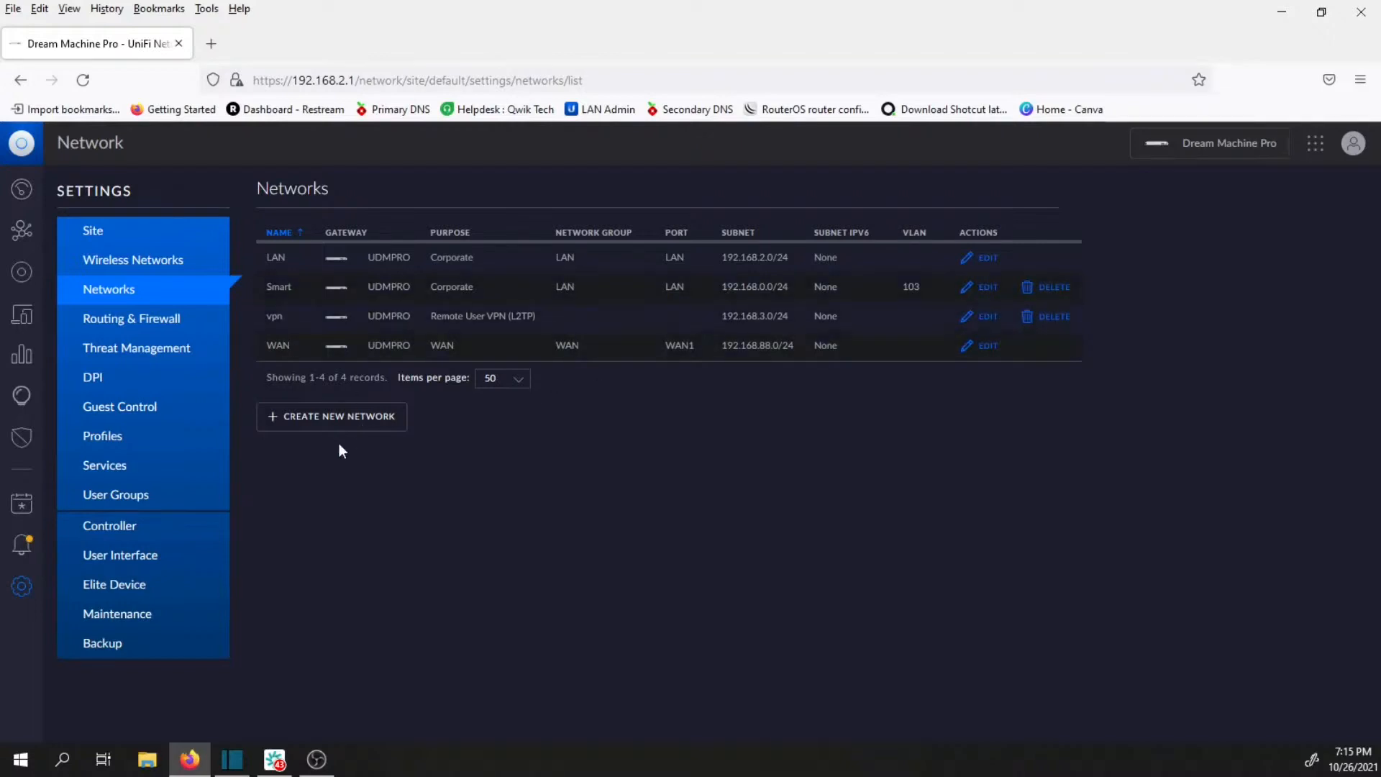
pyautogui.click(355, 414)
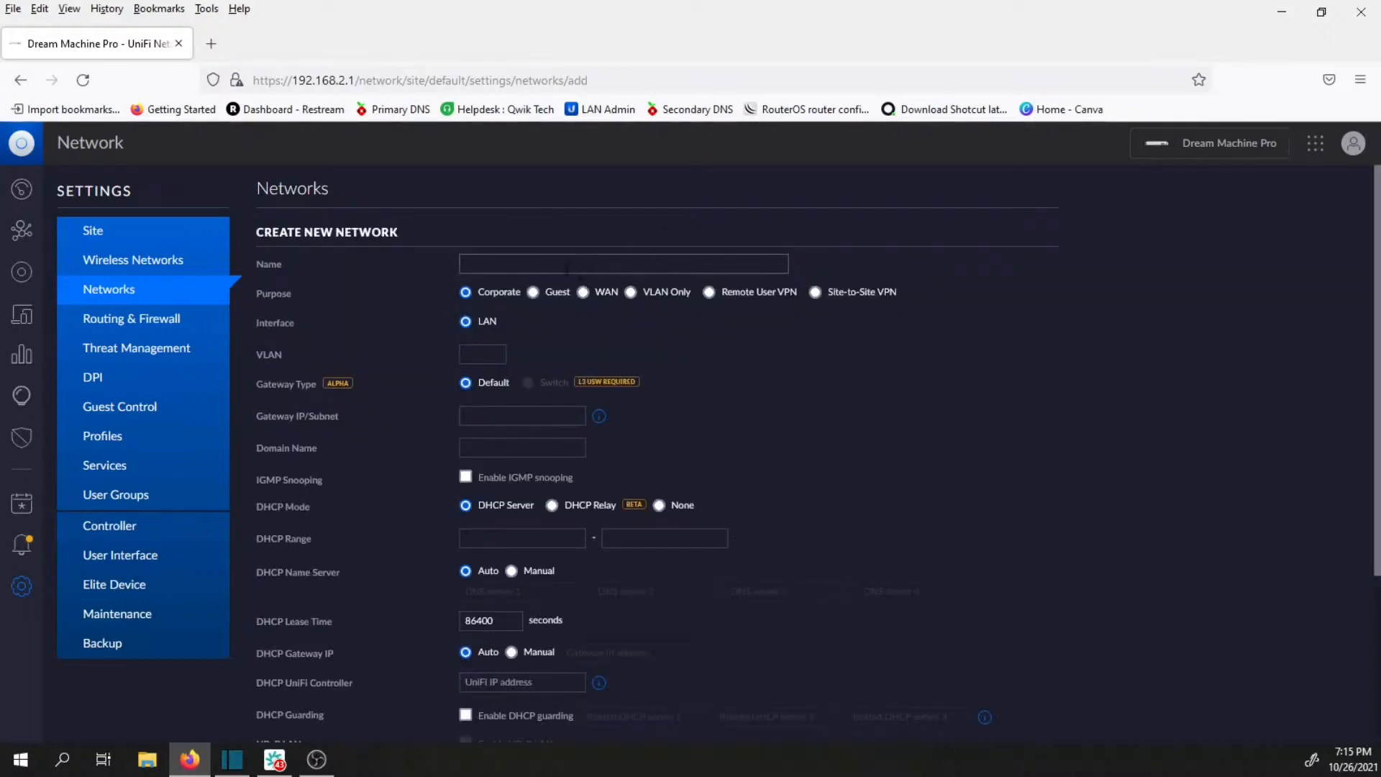
pyautogui.click(581, 264)
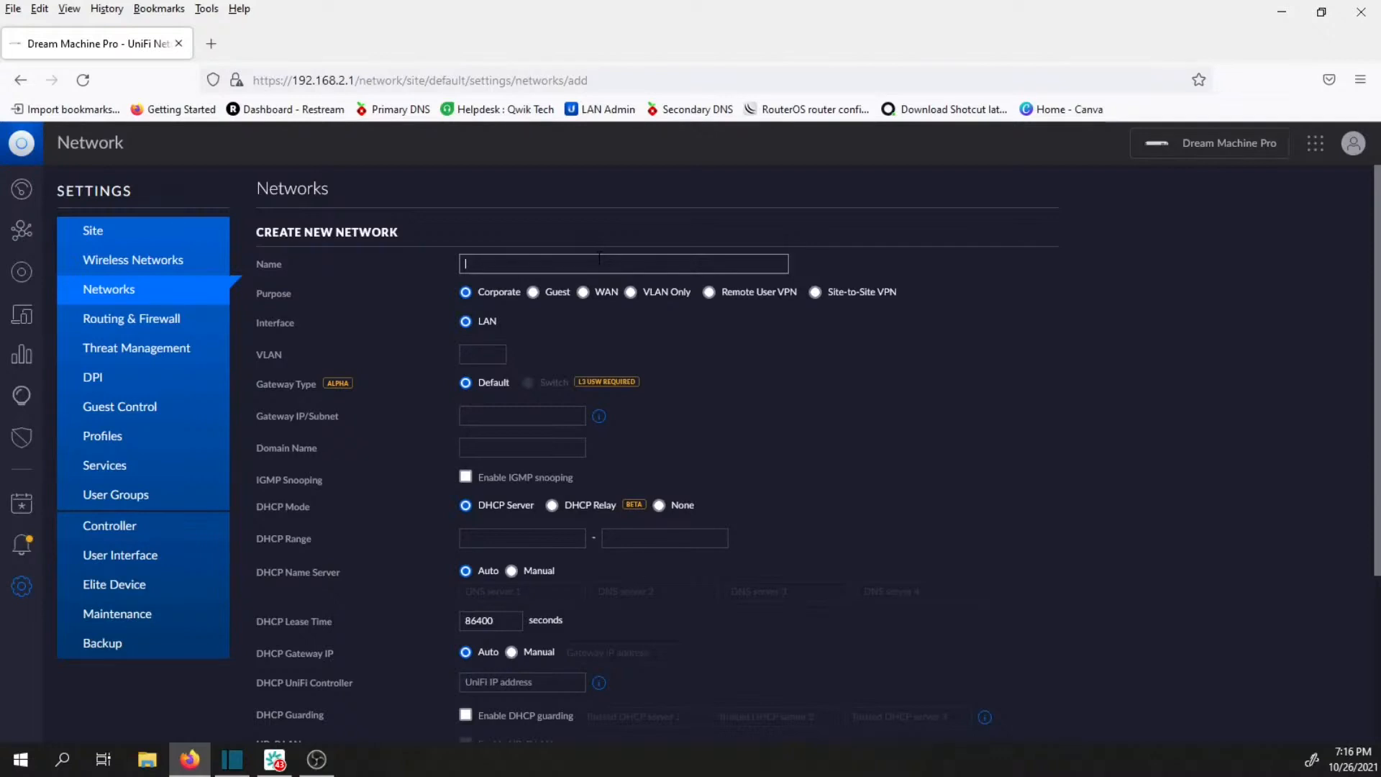
pyautogui.write('wifi')
pyautogui.click(483, 356)
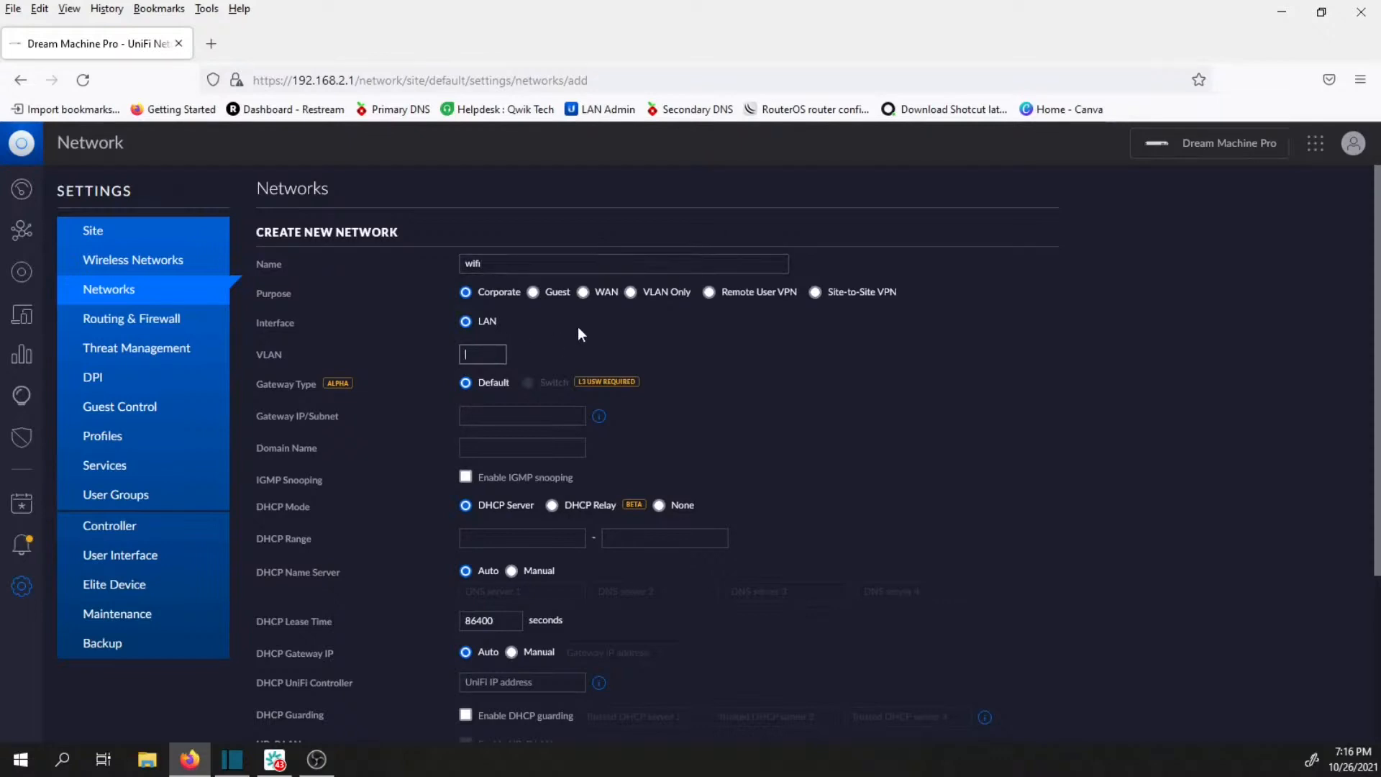
pyautogui.write('150')
# Set the wifi network's gateway IP and subnet to 10.0.0.1/24.
pyautogui.click(551, 421)
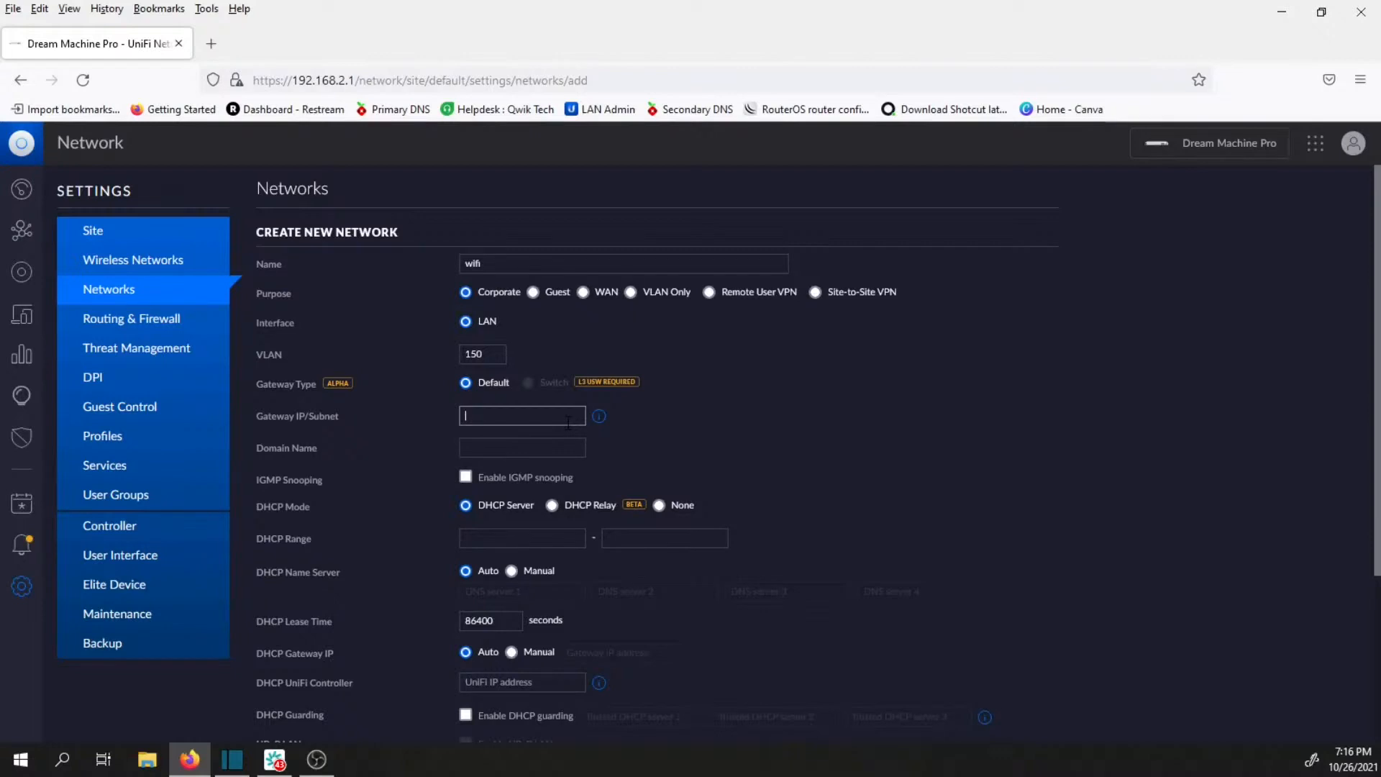
pyautogui.write('10.0.0.1/24')
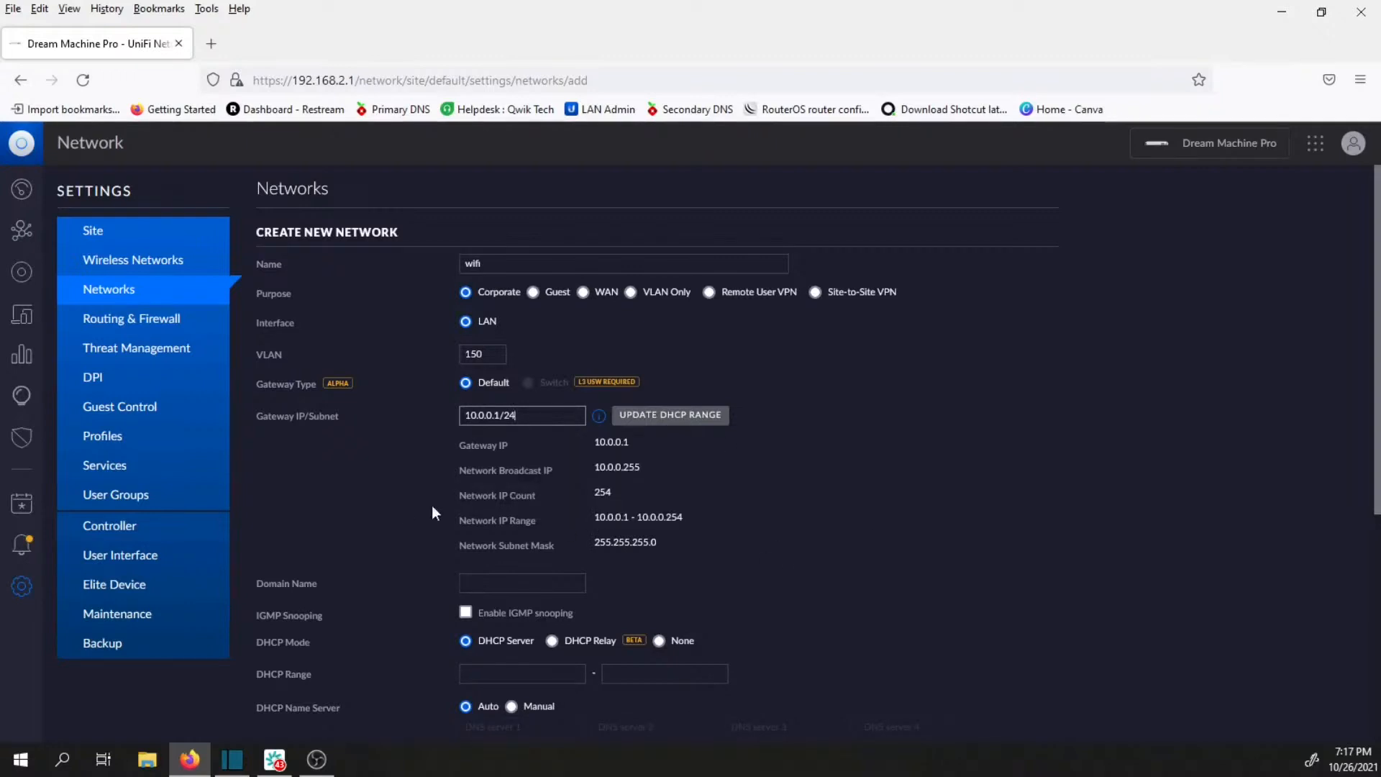
# Set the wifi network's DHCP range from 10.0.0.2 to 10.0.0.254.
pyautogui.click(499, 677)
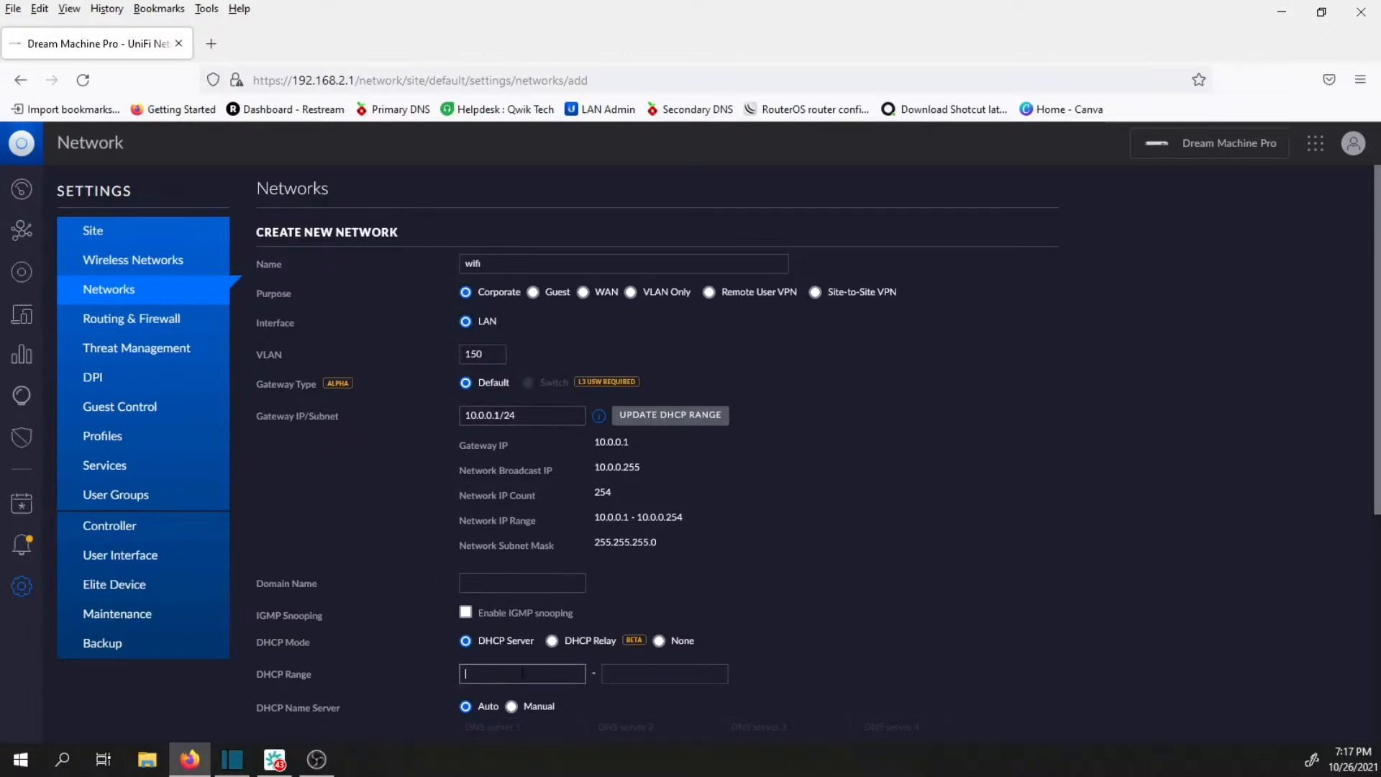
pyautogui.write('10.0.0.2')
pyautogui.click(709, 670)
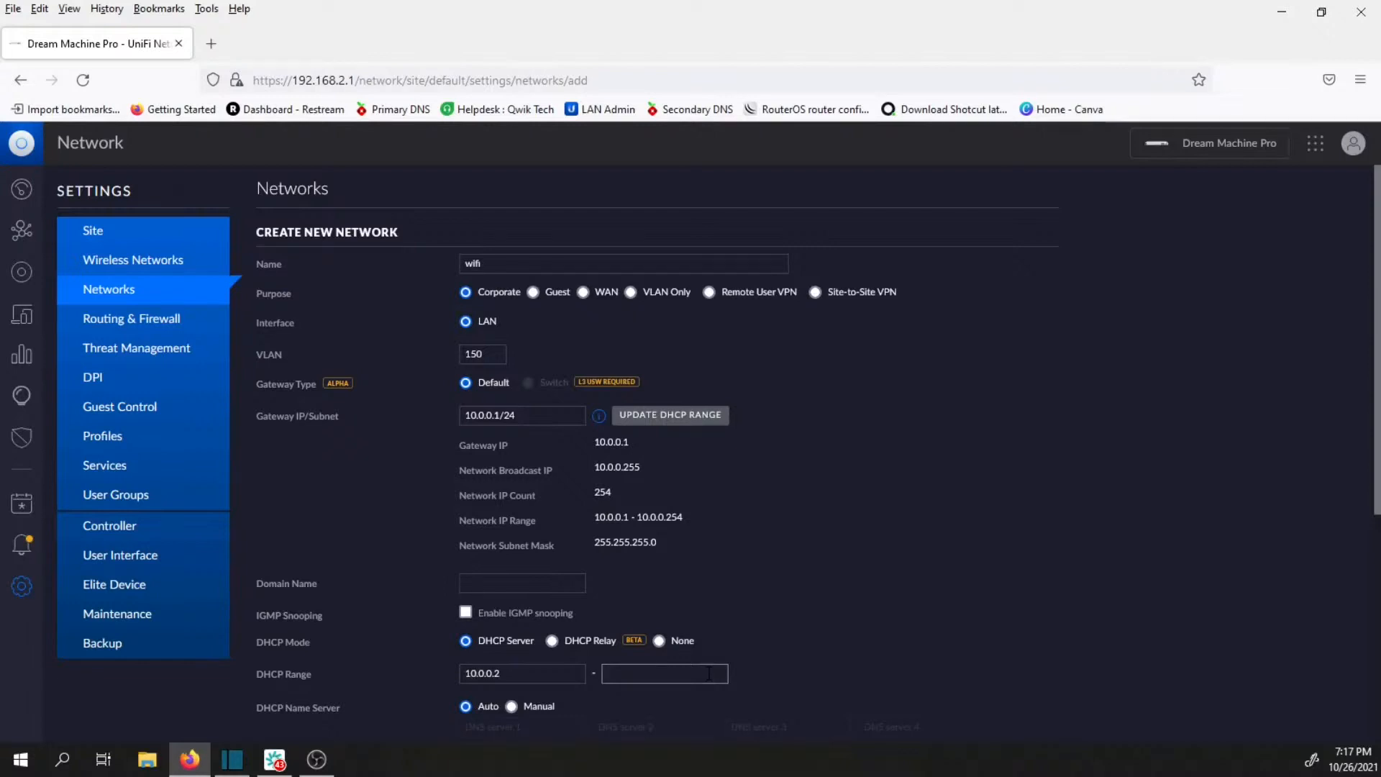
pyautogui.write('10.0.0.254')
# Switch the wifi network's DHCP name server to manual.
pyautogui.scroll(-3, 796, 486)
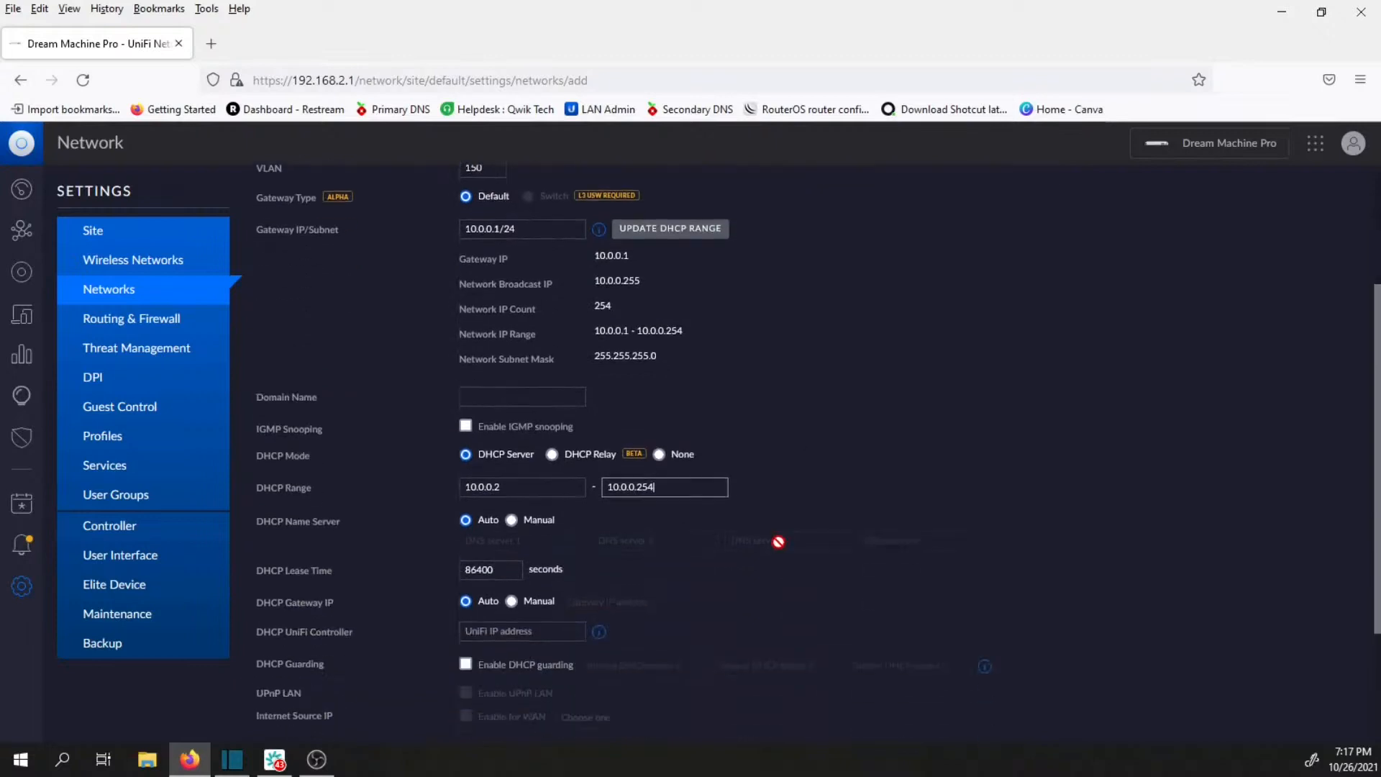
pyautogui.scroll(-1, 722, 544)
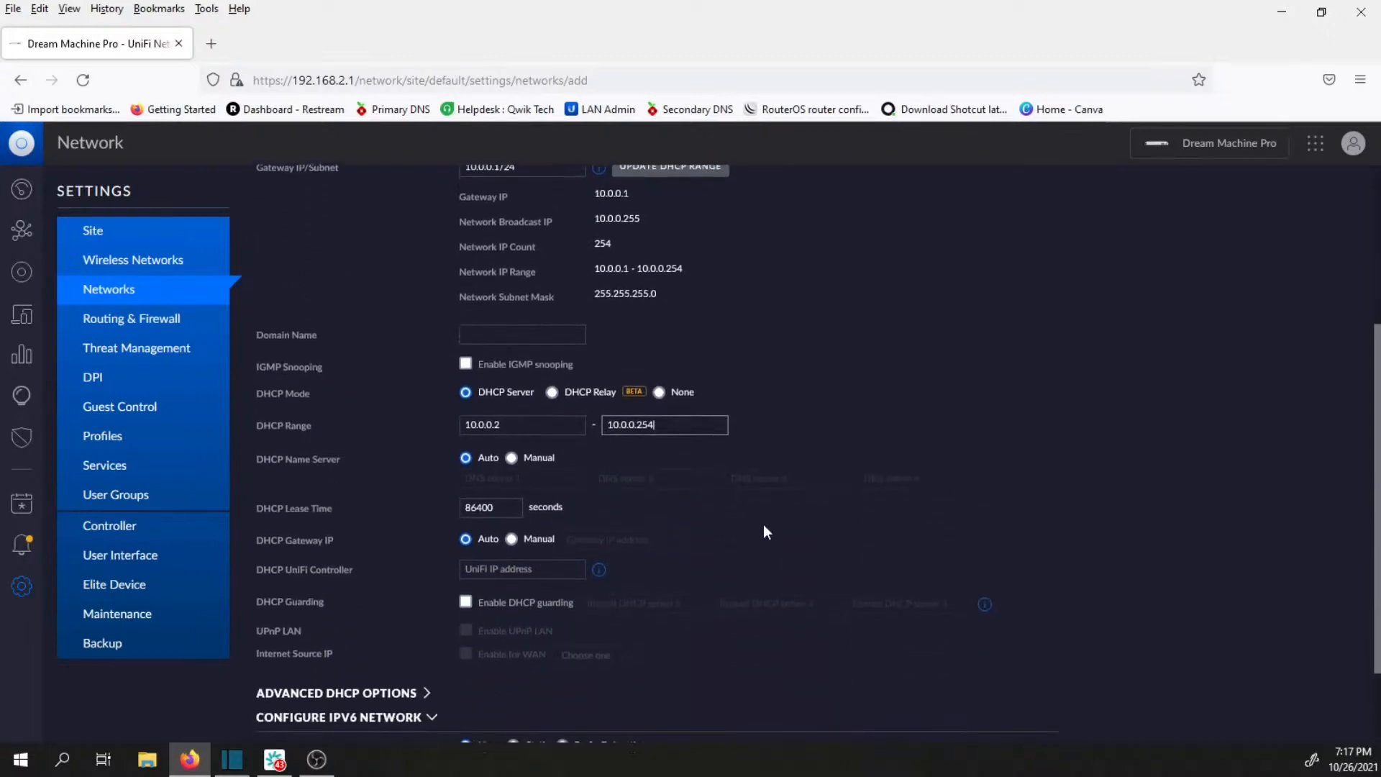
pyautogui.click(512, 460)
pyautogui.click(509, 479)
pyautogui.rightClick(509, 478)
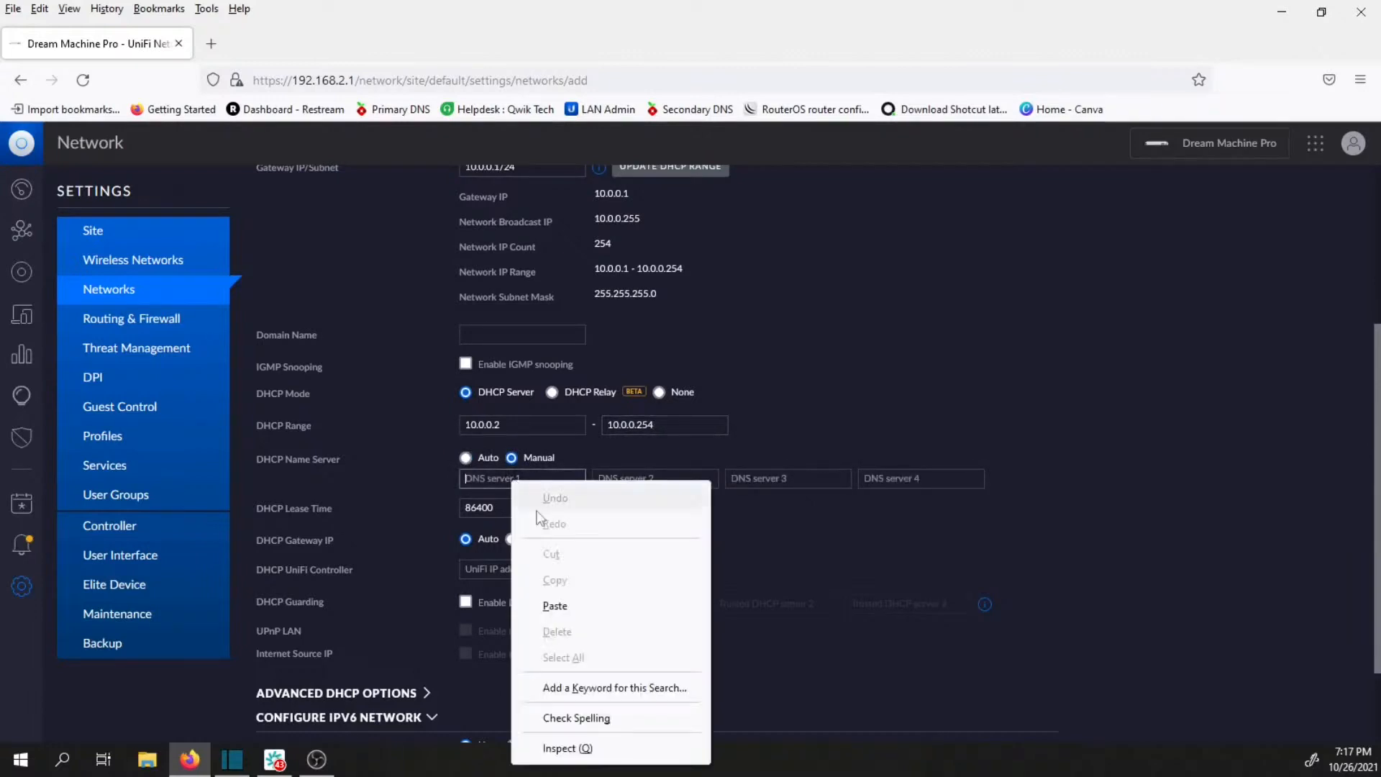
pyautogui.click(560, 608)
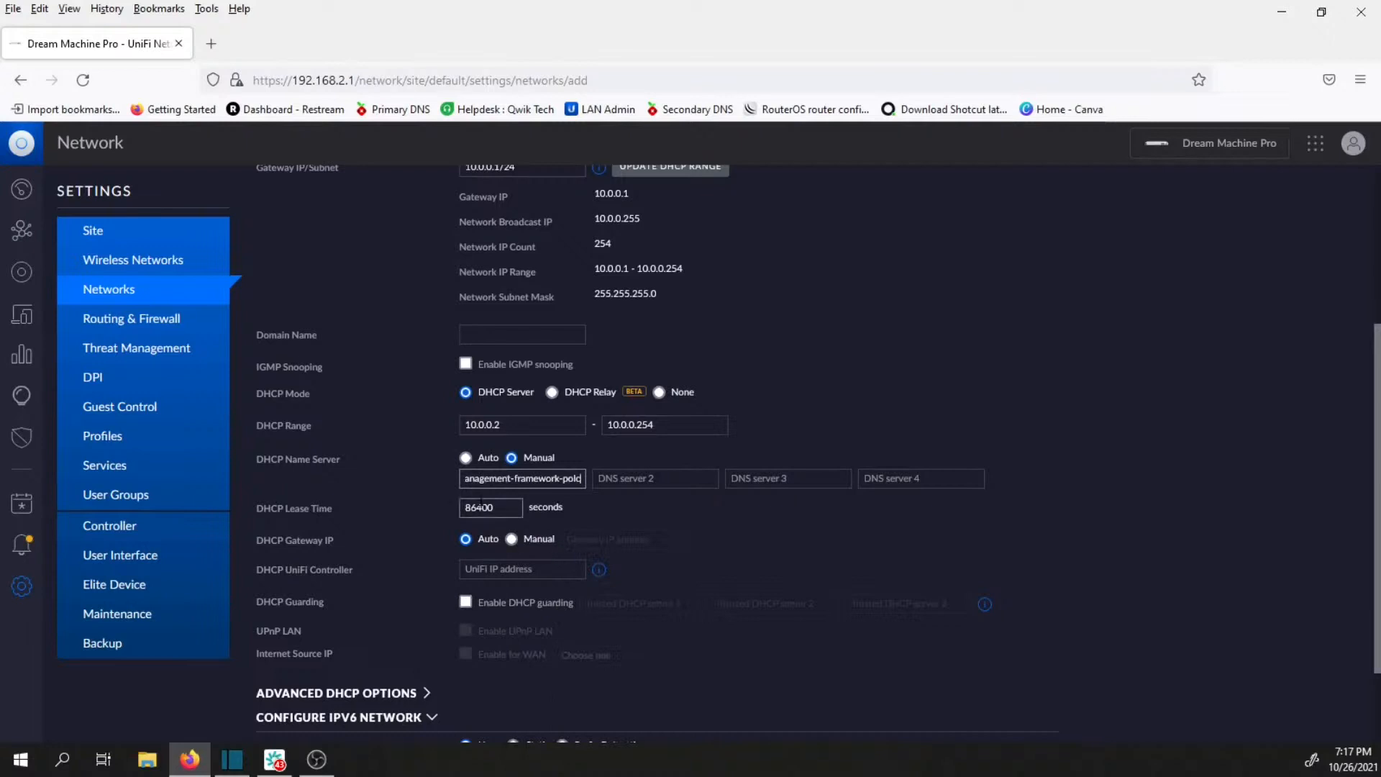
pyautogui.hotkey('ctrl', 'a')
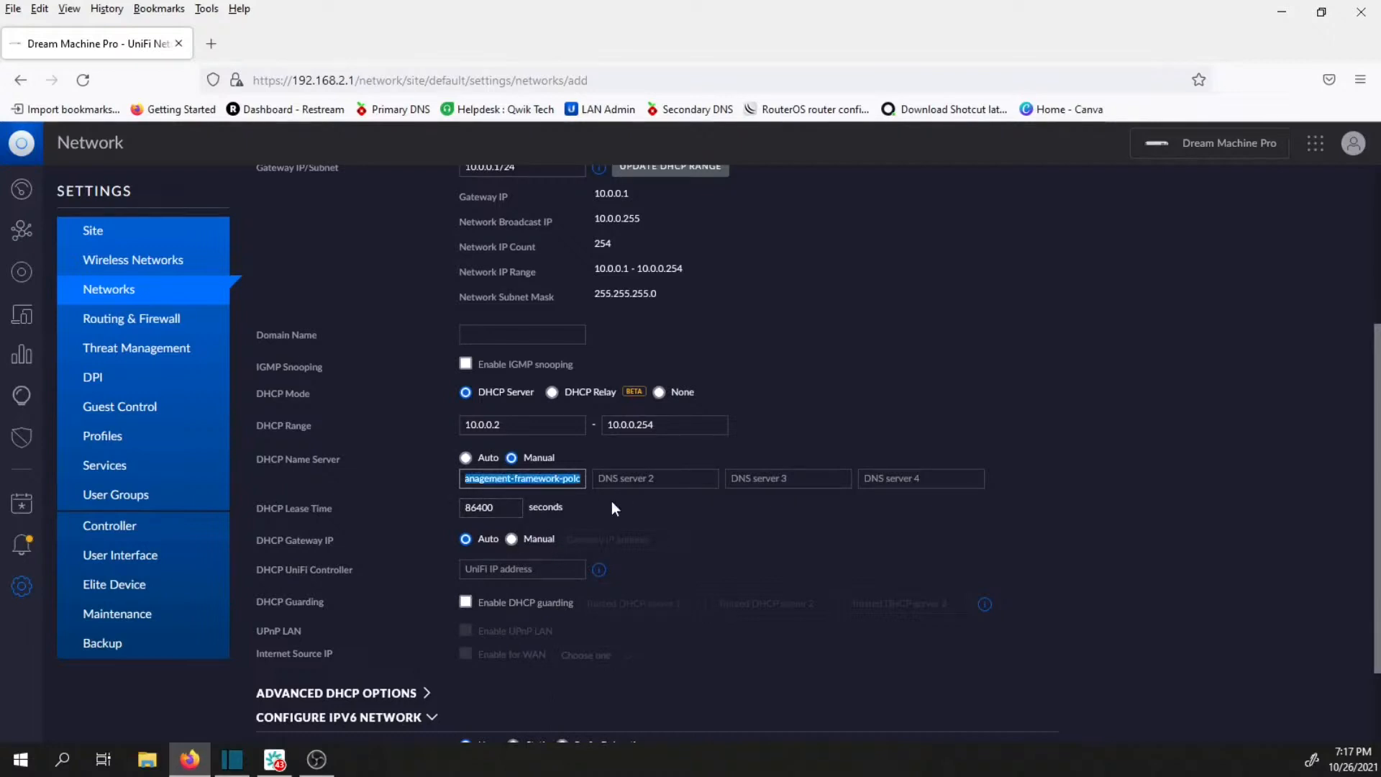
pyautogui.press('BackSpace')
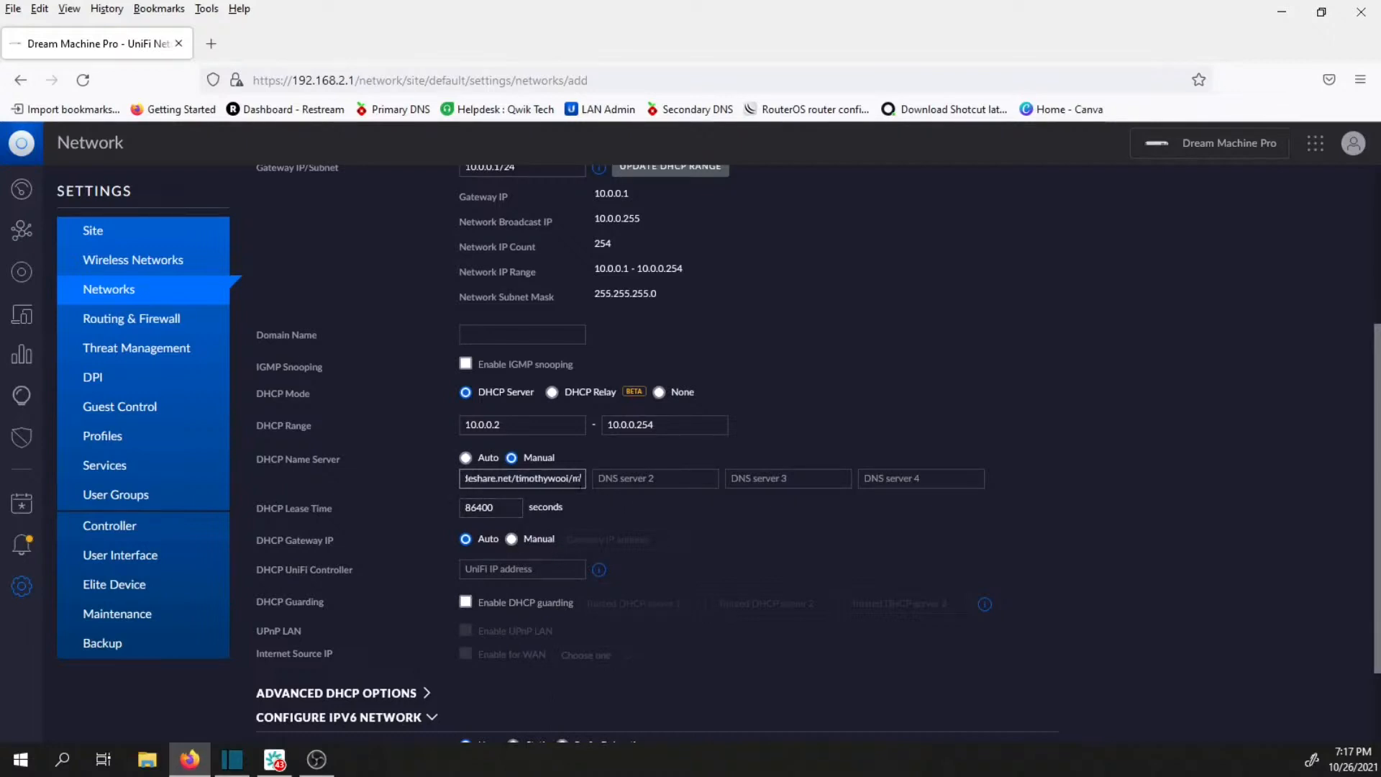
pyautogui.moveTo(582, 479); pyautogui.dragTo(414, 480)
pyautogui.press('BackSpace')
# Open the Pi-hole page at 173.214.162.222 in a new browser tab and copy its address.
pyautogui.doubleClick(258, 45)
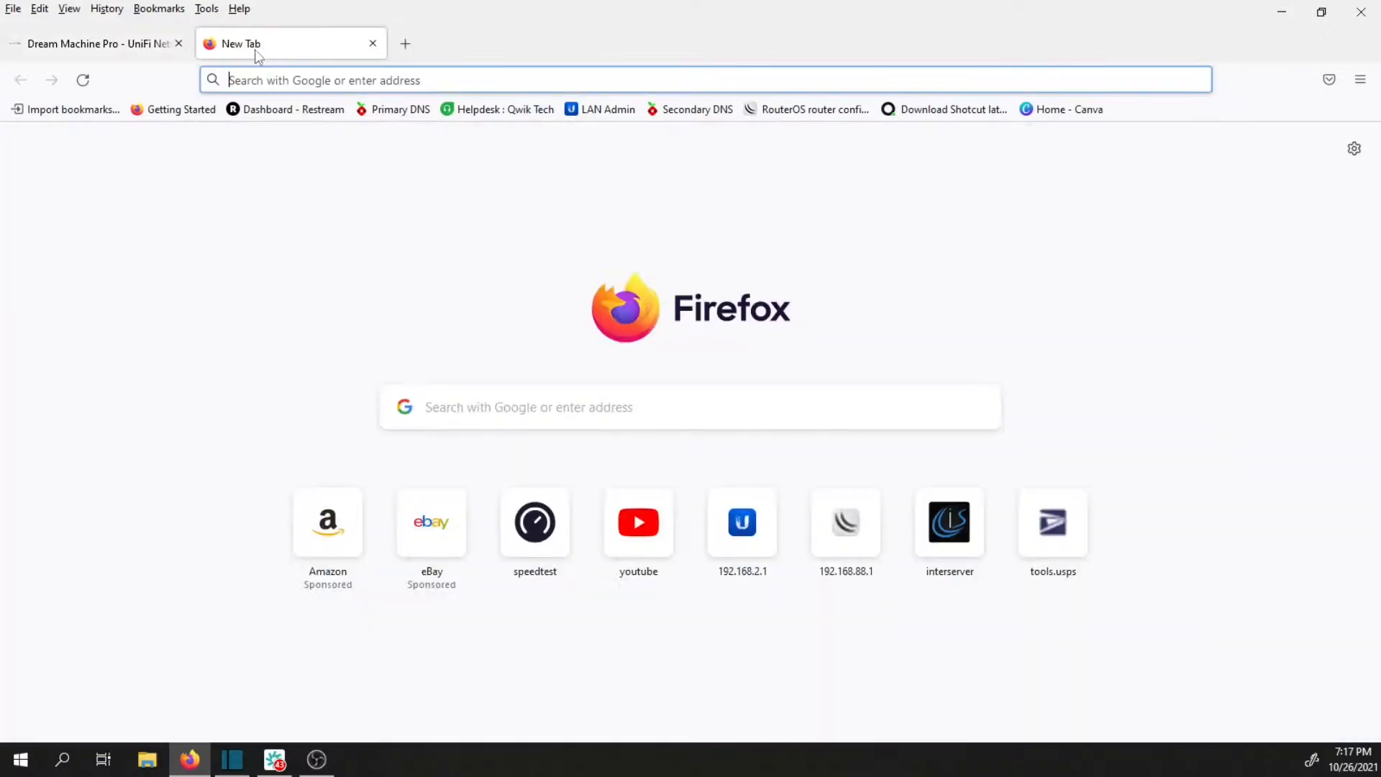
pyautogui.click(267, 80)
pyautogui.write('173.214.162.222/')
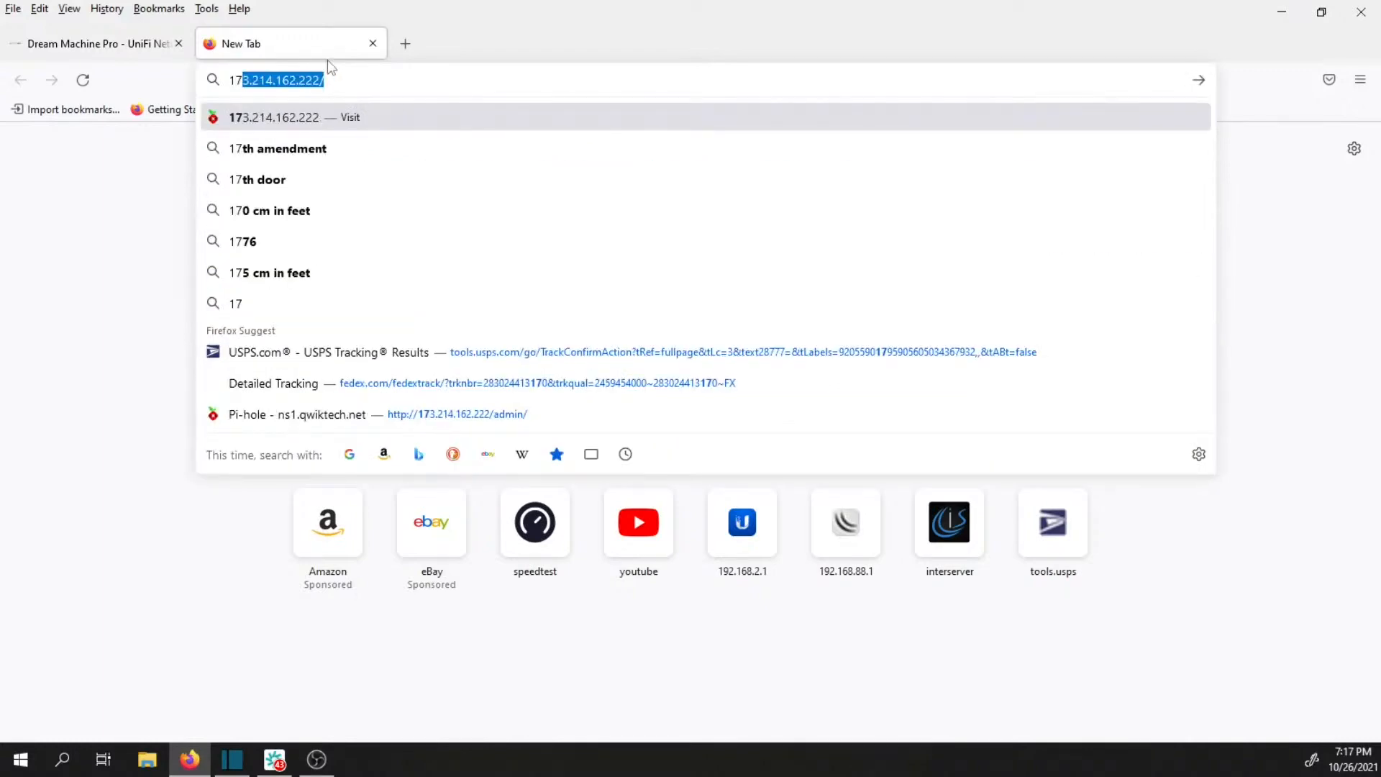
pyautogui.press('Return')
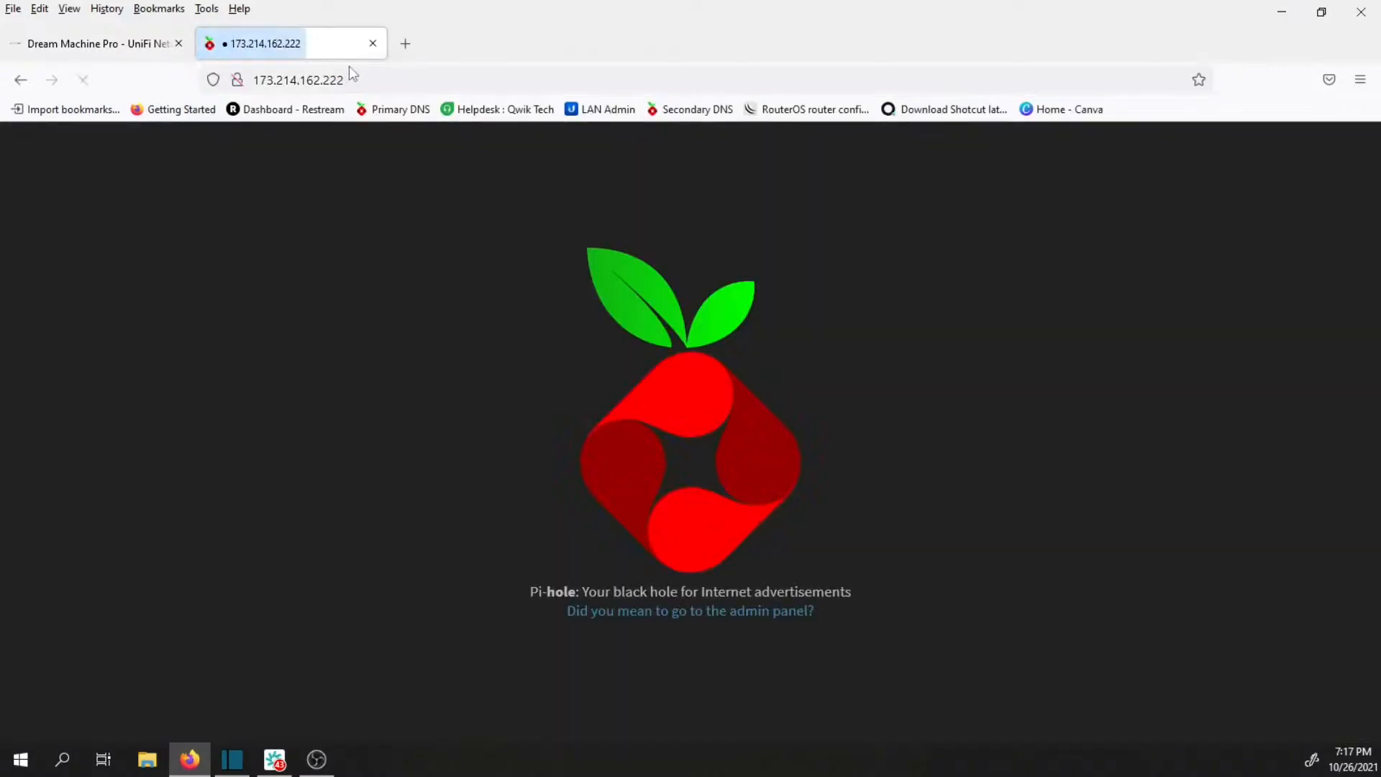
pyautogui.moveTo(352, 80); pyautogui.dragTo(254, 85)
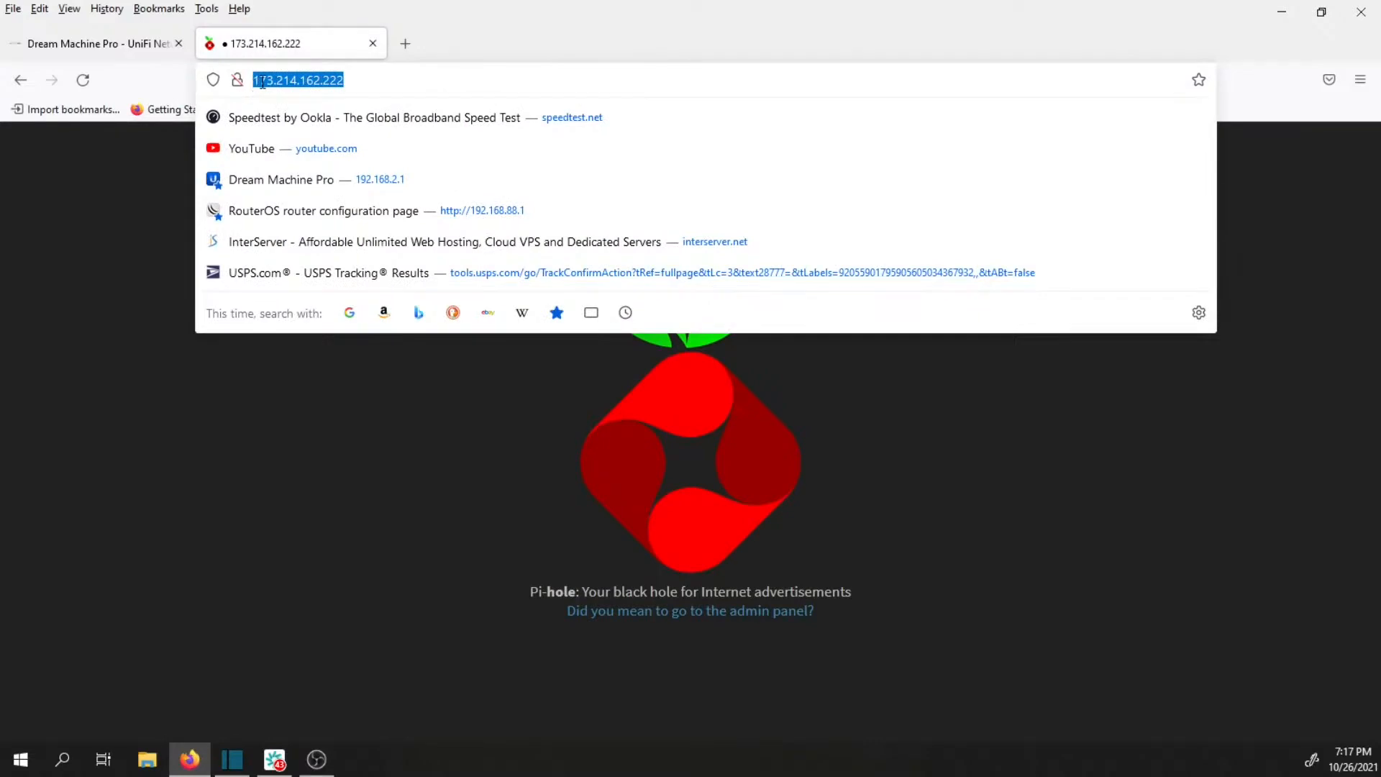
pyautogui.rightClick(263, 84)
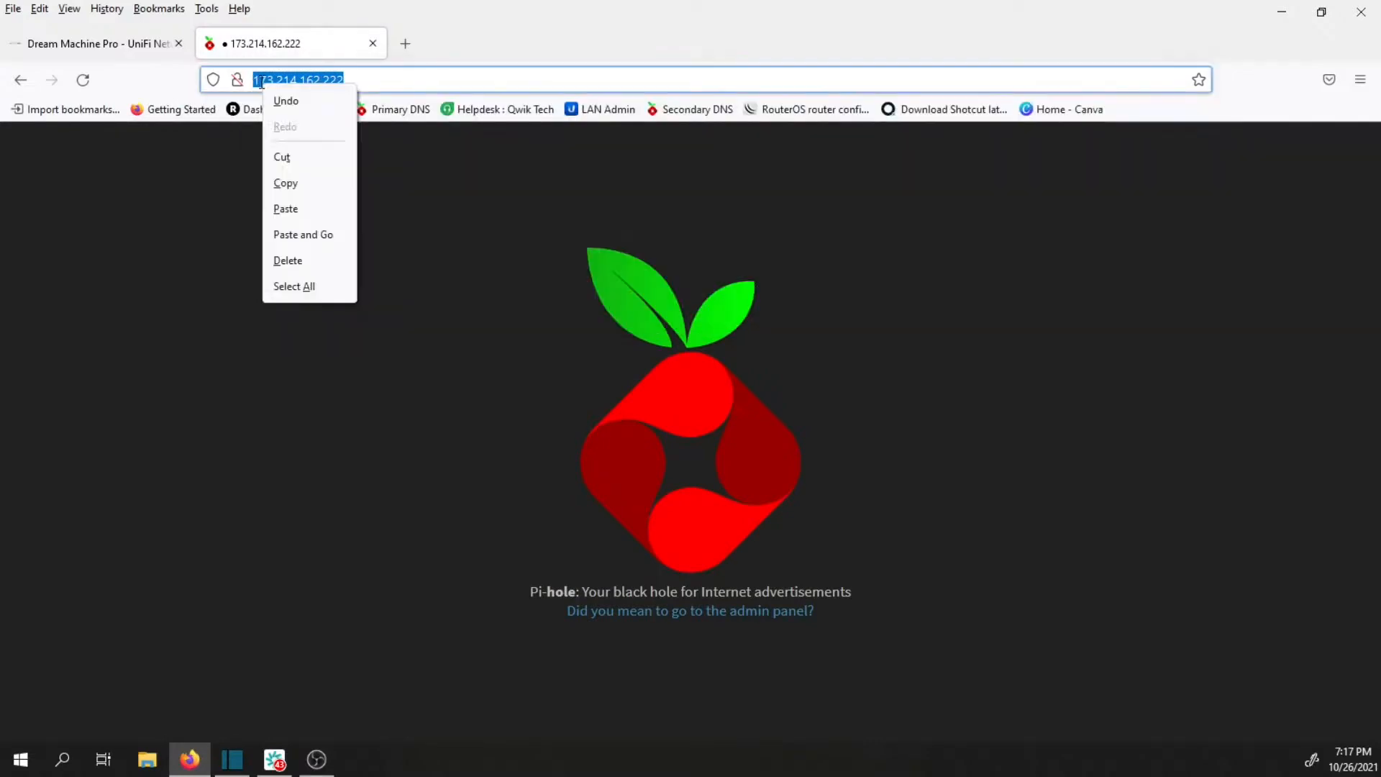
pyautogui.click(301, 190)
# Paste the copied address into the network form as DNS server 1 and trim it to 173.214.162.222.
pyautogui.click(111, 42)
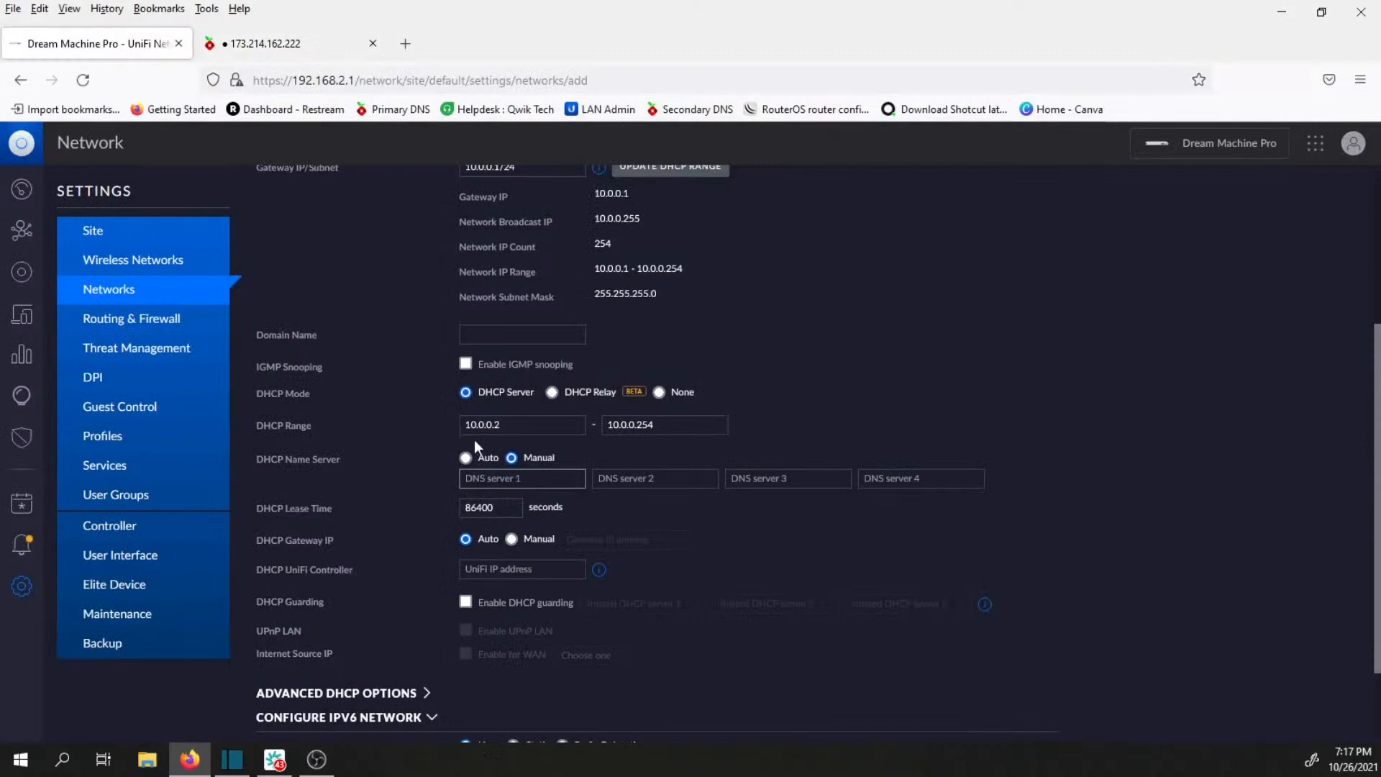
pyautogui.rightClick(516, 478)
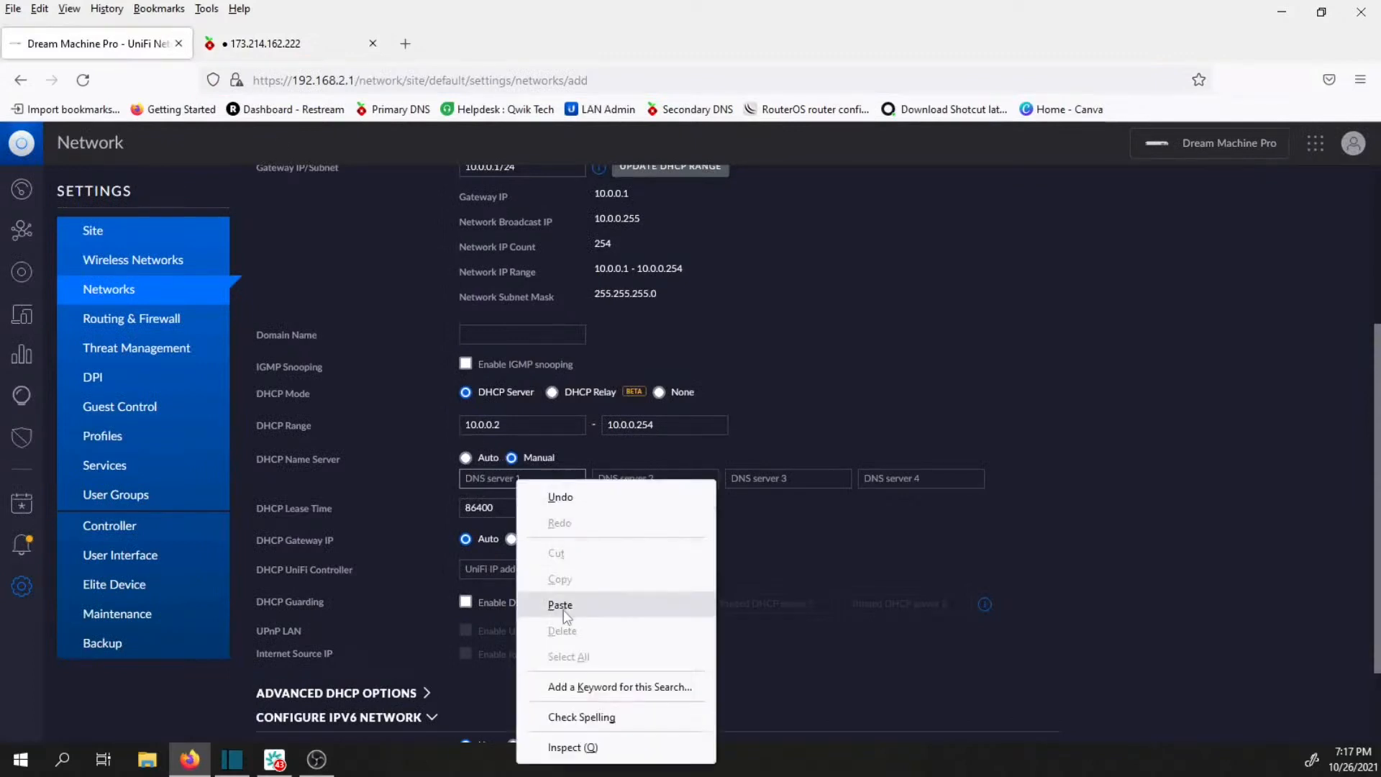
pyautogui.click(565, 605)
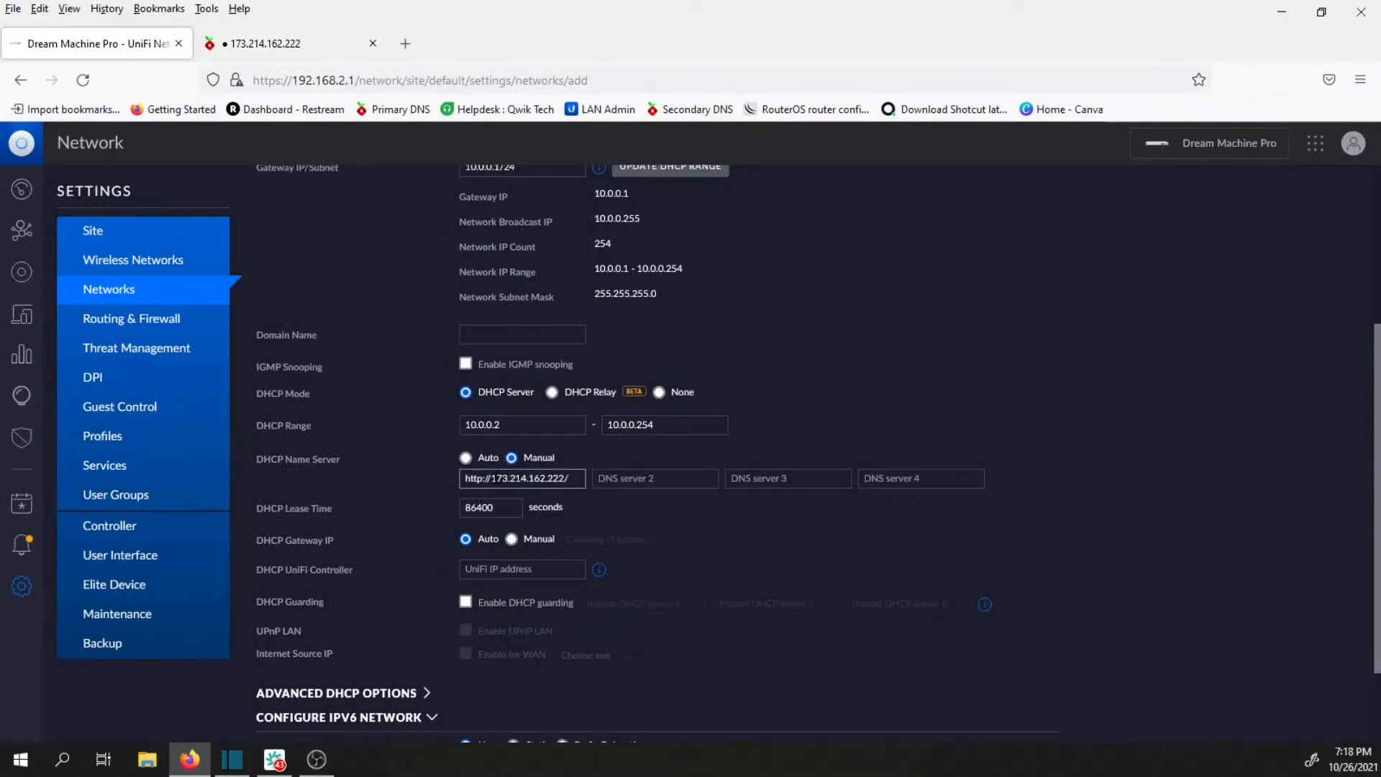
pyautogui.moveTo(492, 478); pyautogui.dragTo(425, 477)
pyautogui.press('BackSpace')
pyautogui.click(560, 481)
pyautogui.press('BackSpace')
# Switch to the Pi-hole browser tab and copy 173.214.162.222 from its address, without the /admin/ part.
pyautogui.click(629, 484)
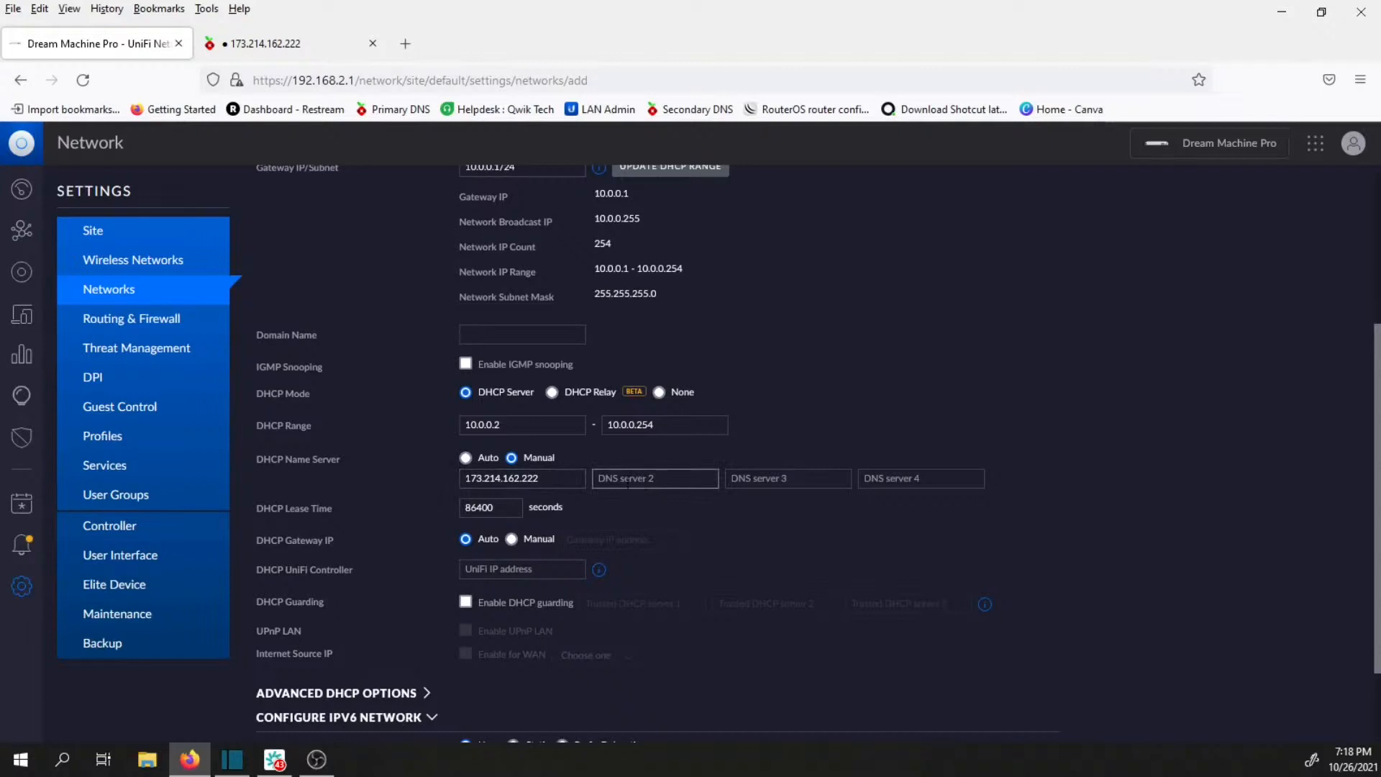
pyautogui.click(256, 43)
pyautogui.click(397, 112)
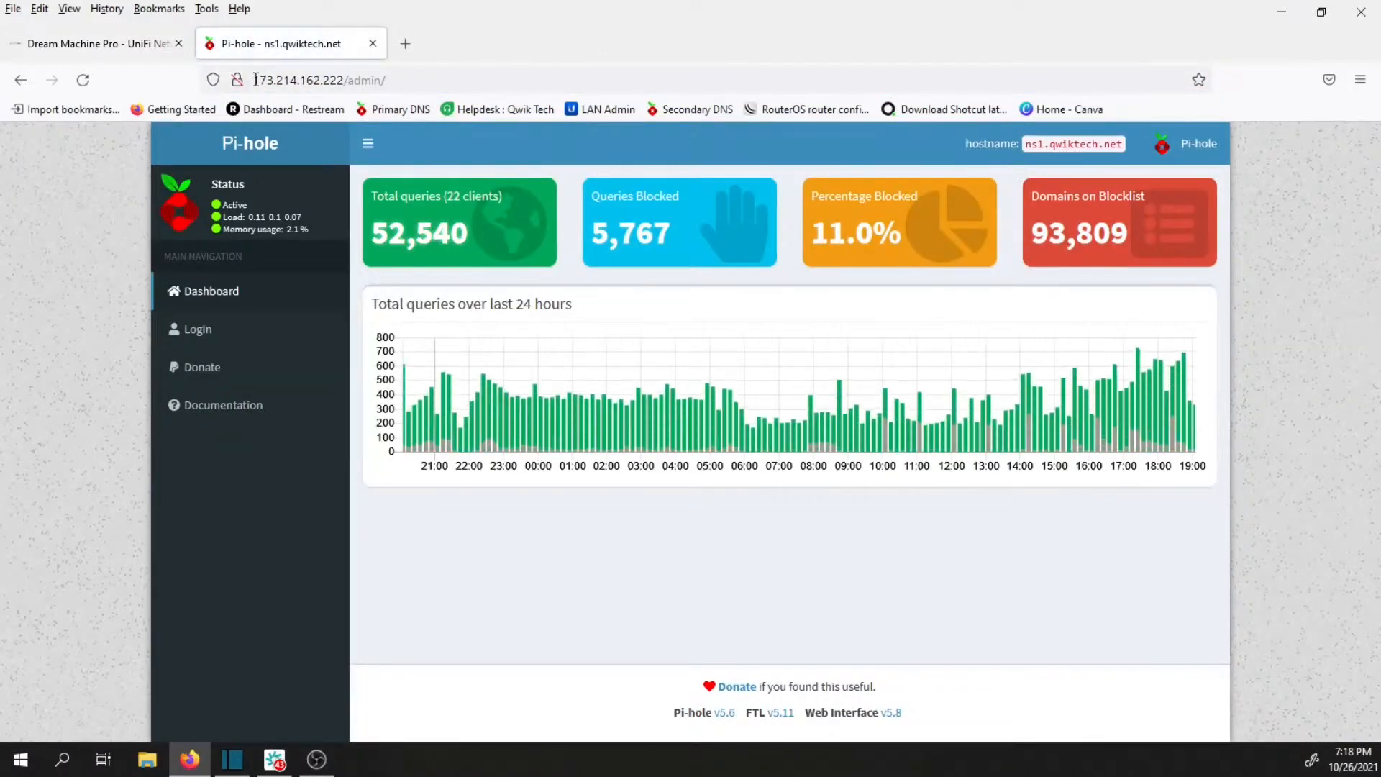
pyautogui.moveTo(256, 80); pyautogui.dragTo(339, 80)
pyautogui.rightClick(338, 80)
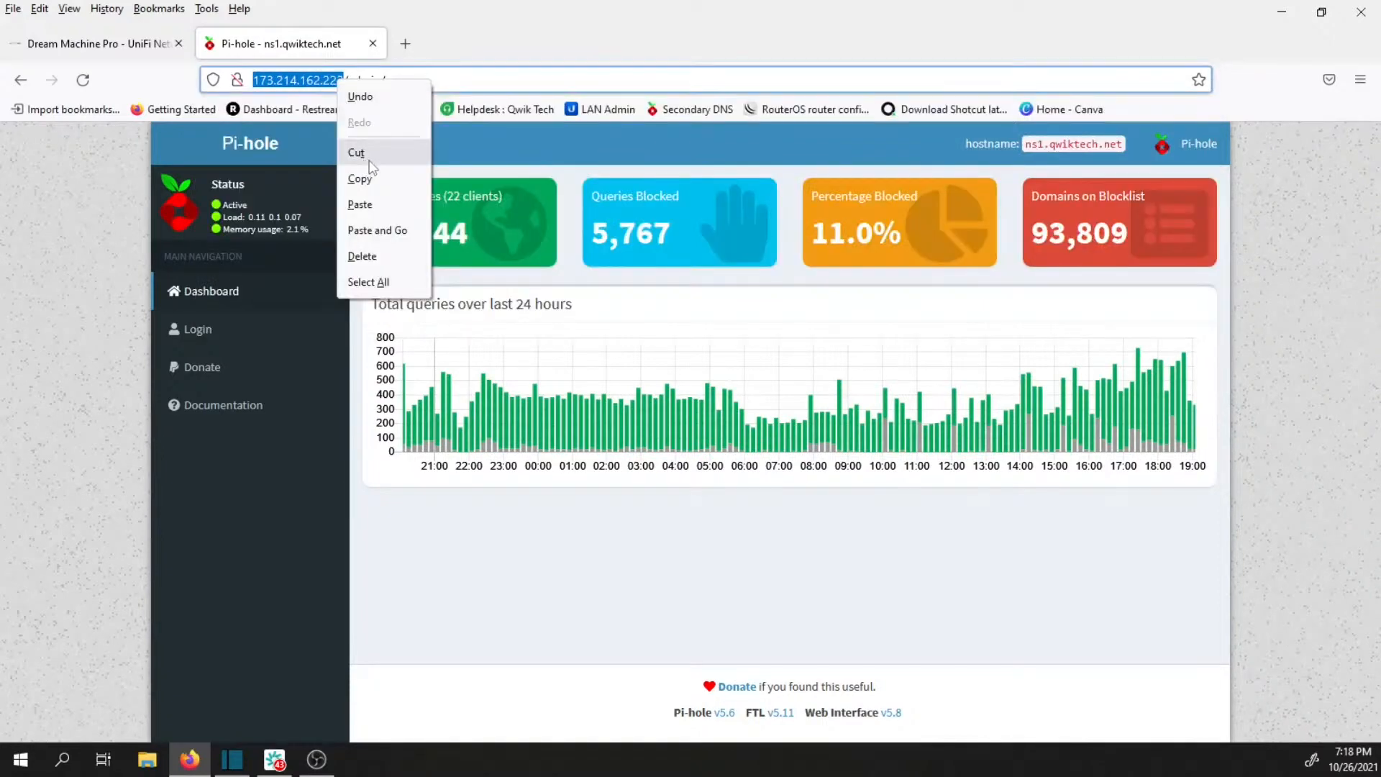
pyautogui.click(370, 180)
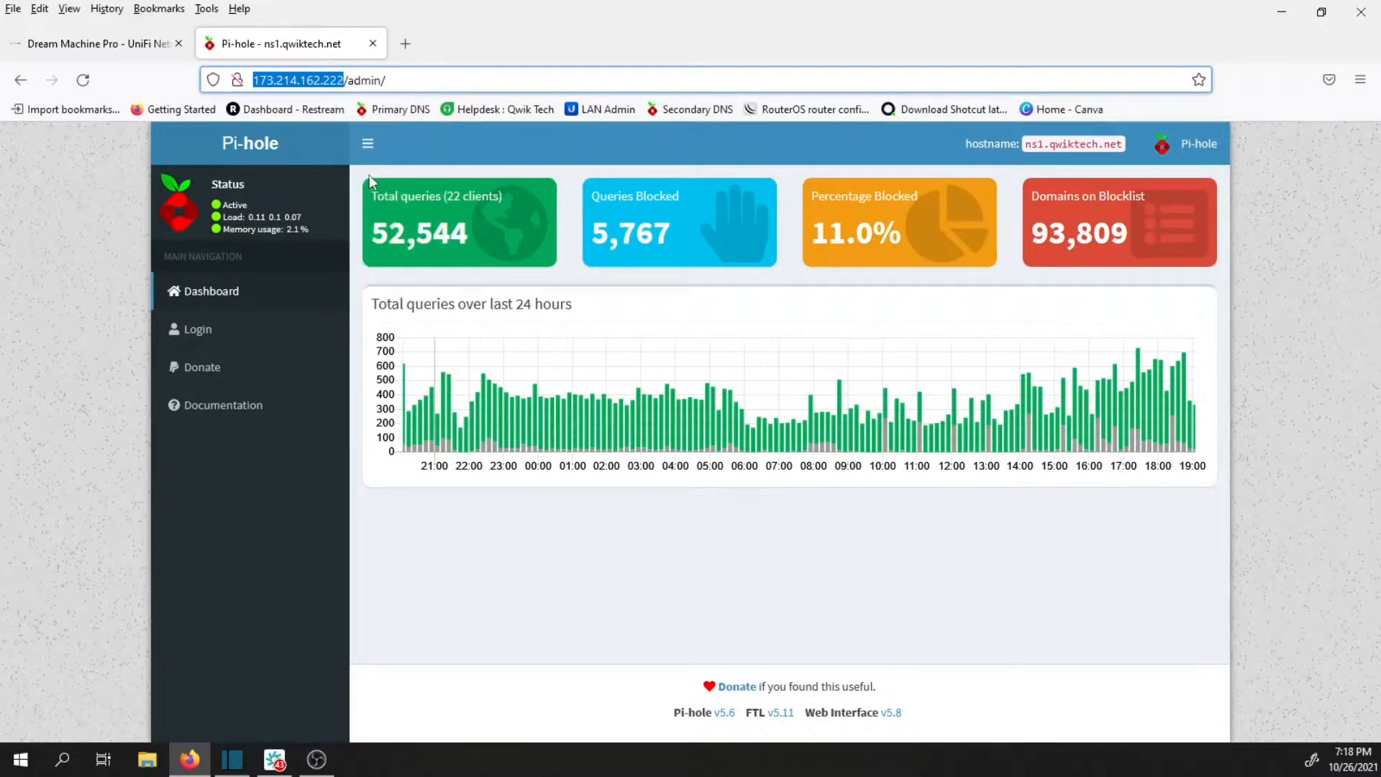
# Return to the network form and enter the copied address 173.214.162.222 as DNS server 2.
pyautogui.click(146, 57)
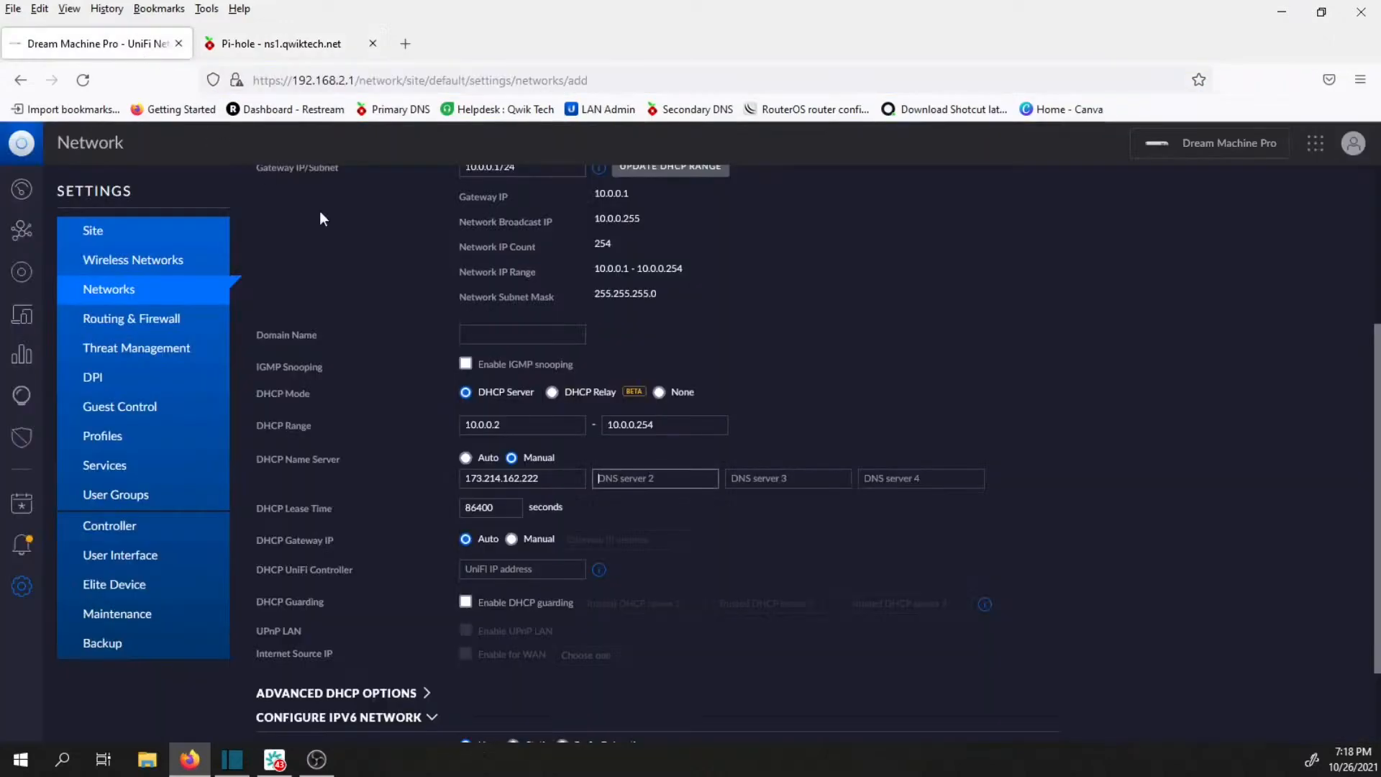
pyautogui.rightClick(624, 478)
pyautogui.click(662, 603)
pyautogui.moveTo(623, 478); pyautogui.dragTo(597, 478)
pyautogui.press('BackSpace')
pyautogui.write('0')
pyautogui.press('BackSpace')
pyautogui.press('BackSpace')
pyautogui.click(951, 398)
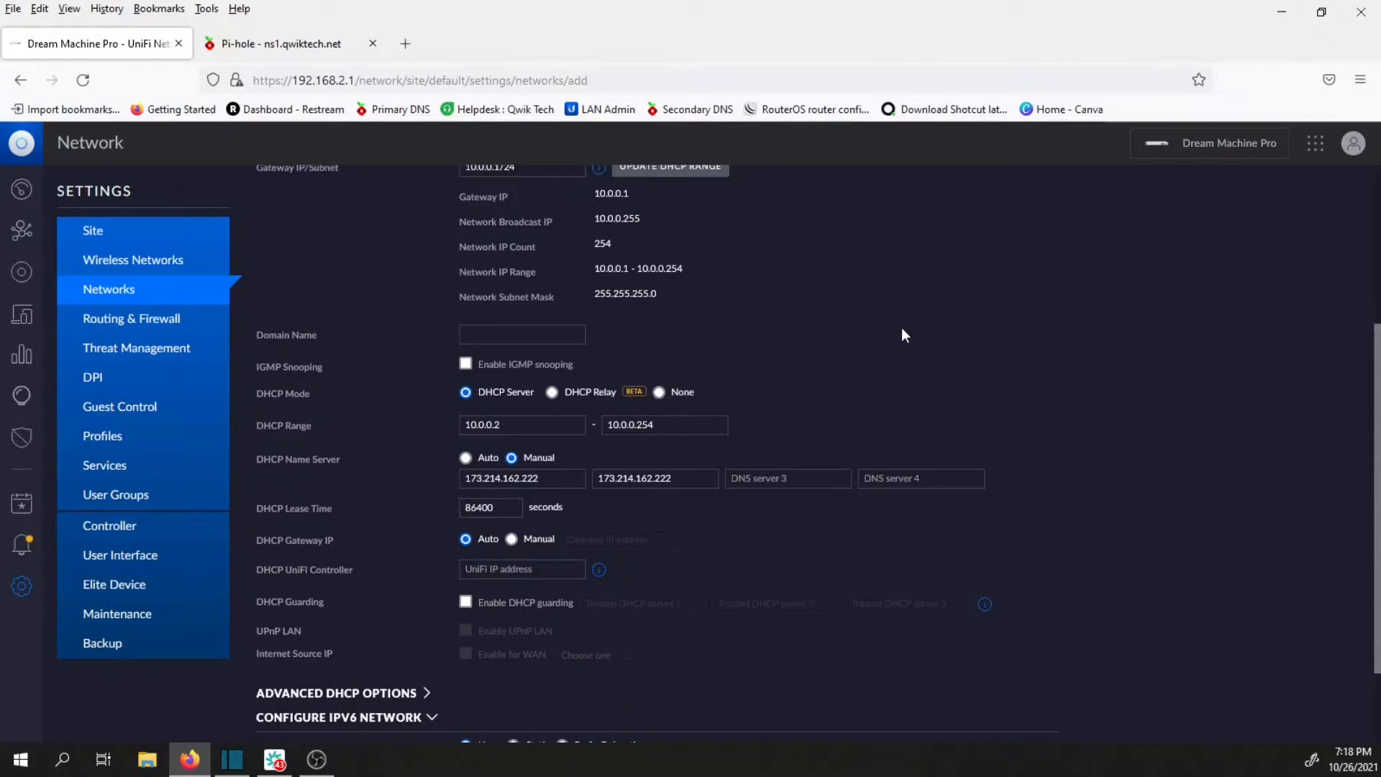
# Review the new wifi network's settings, from name, VLAN and gateway subnet through DHCP range and name servers to the IPv6 options.
pyautogui.scroll(-3, 642, 341)
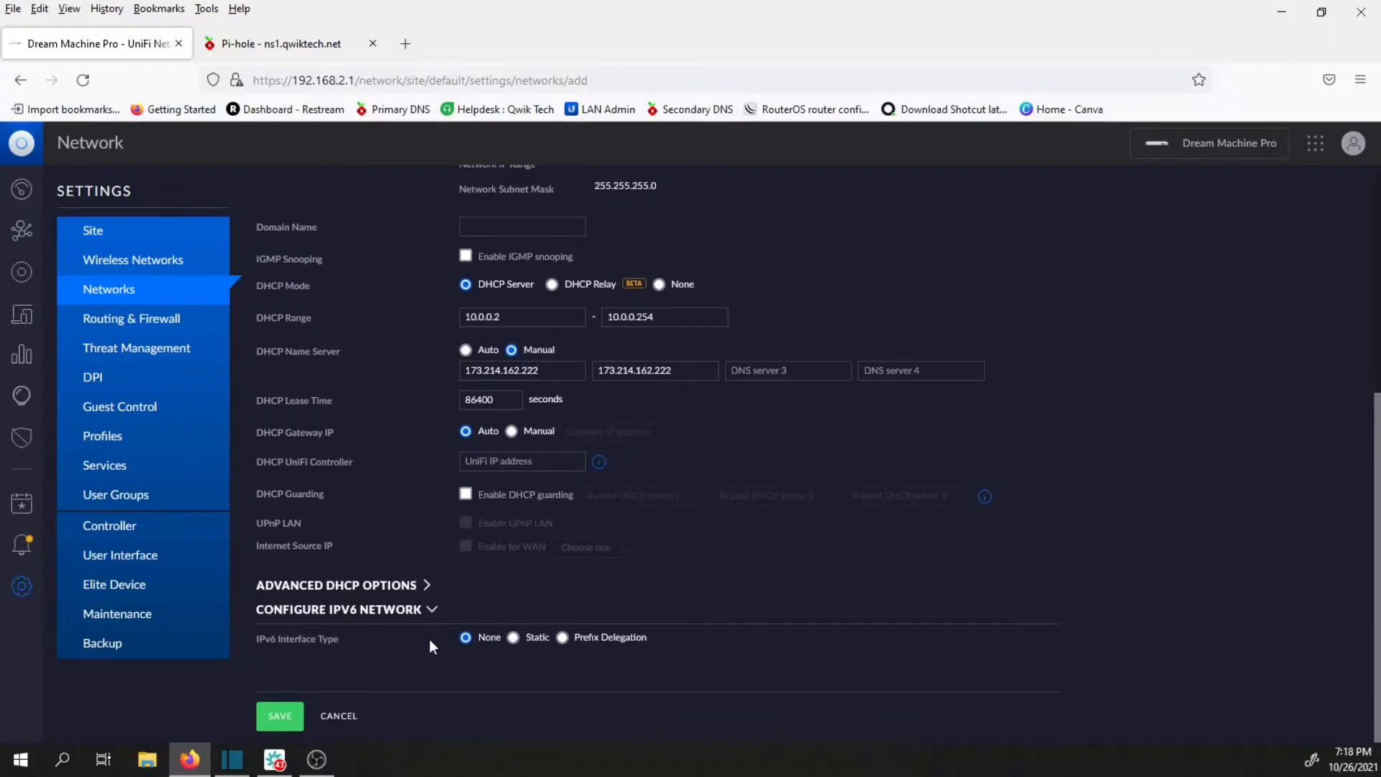
pyautogui.scroll(3, 870, 564)
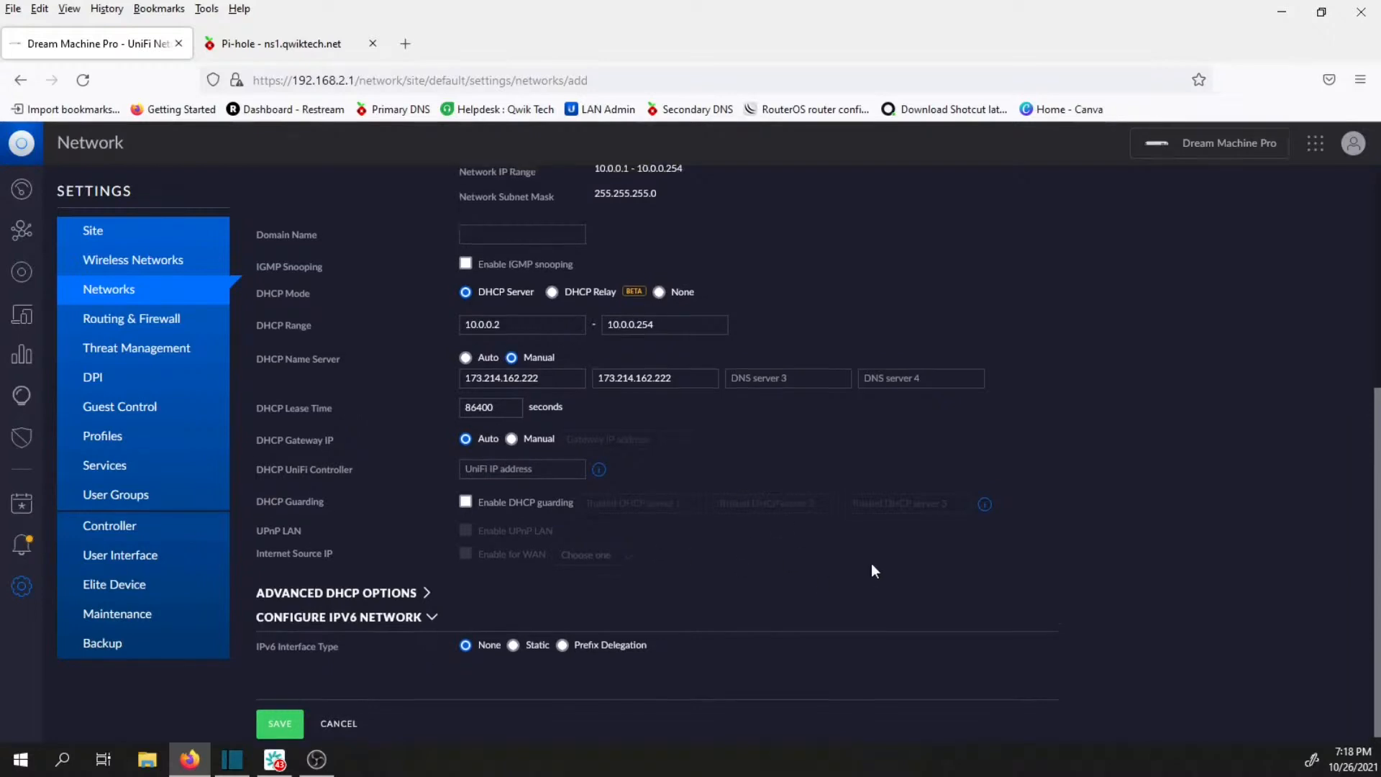
pyautogui.scroll(2, 881, 569)
pyautogui.scroll(-2, 882, 575)
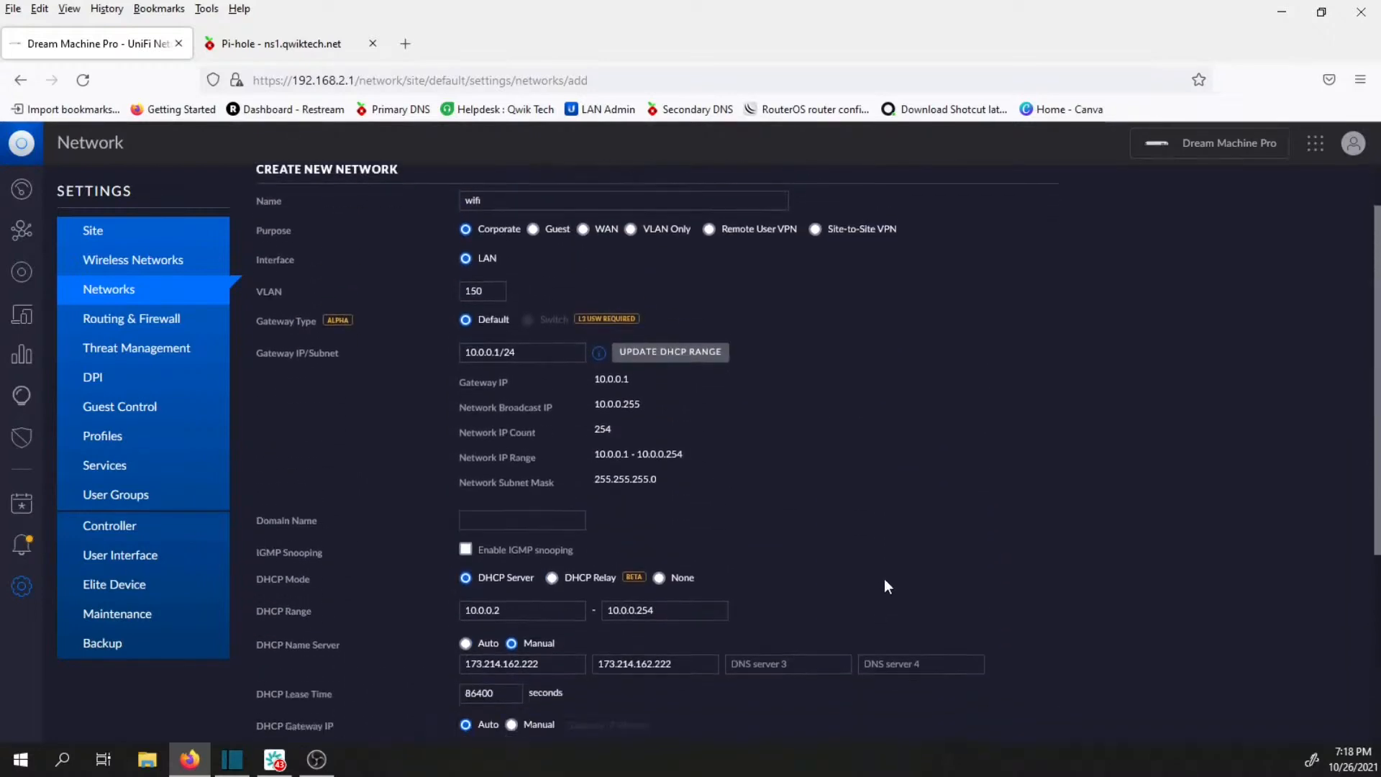
pyautogui.scroll(-1, 882, 583)
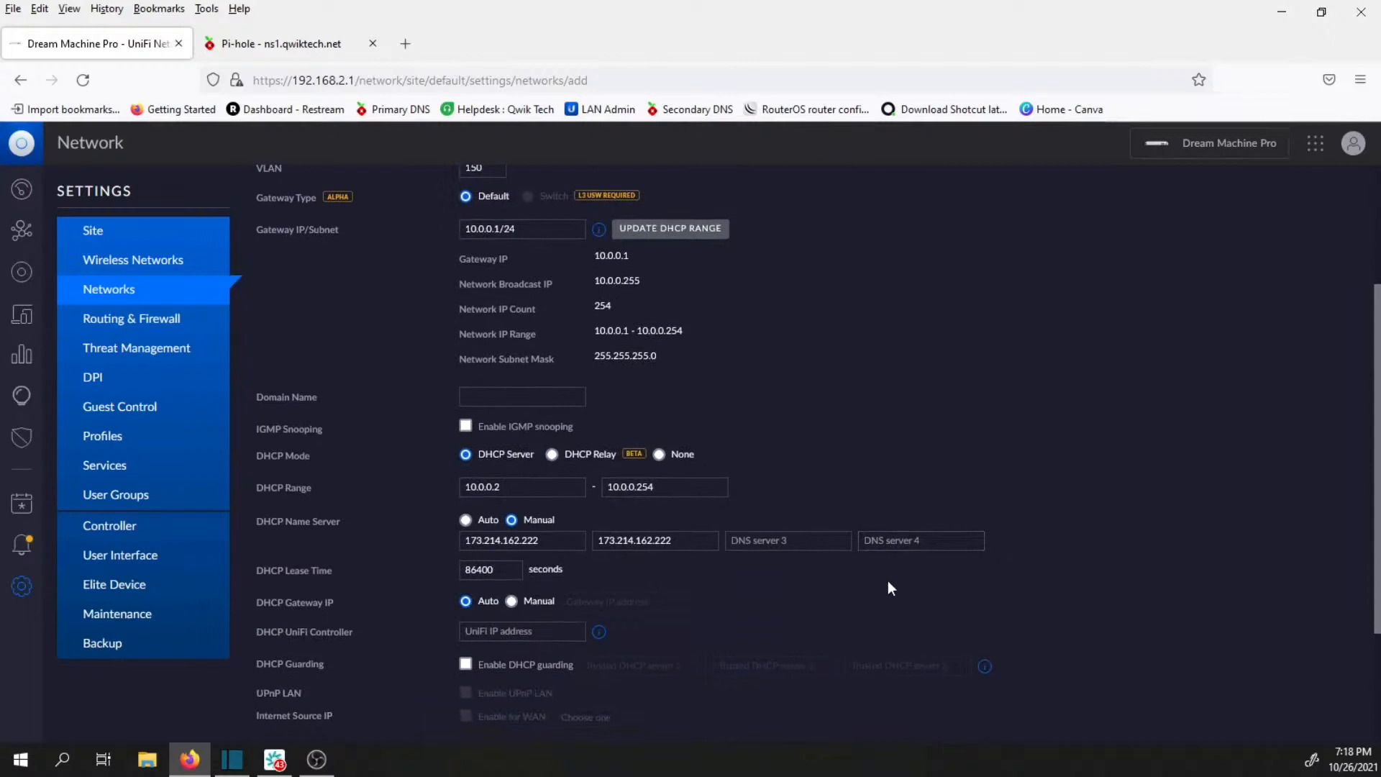
pyautogui.scroll(-2, 888, 581)
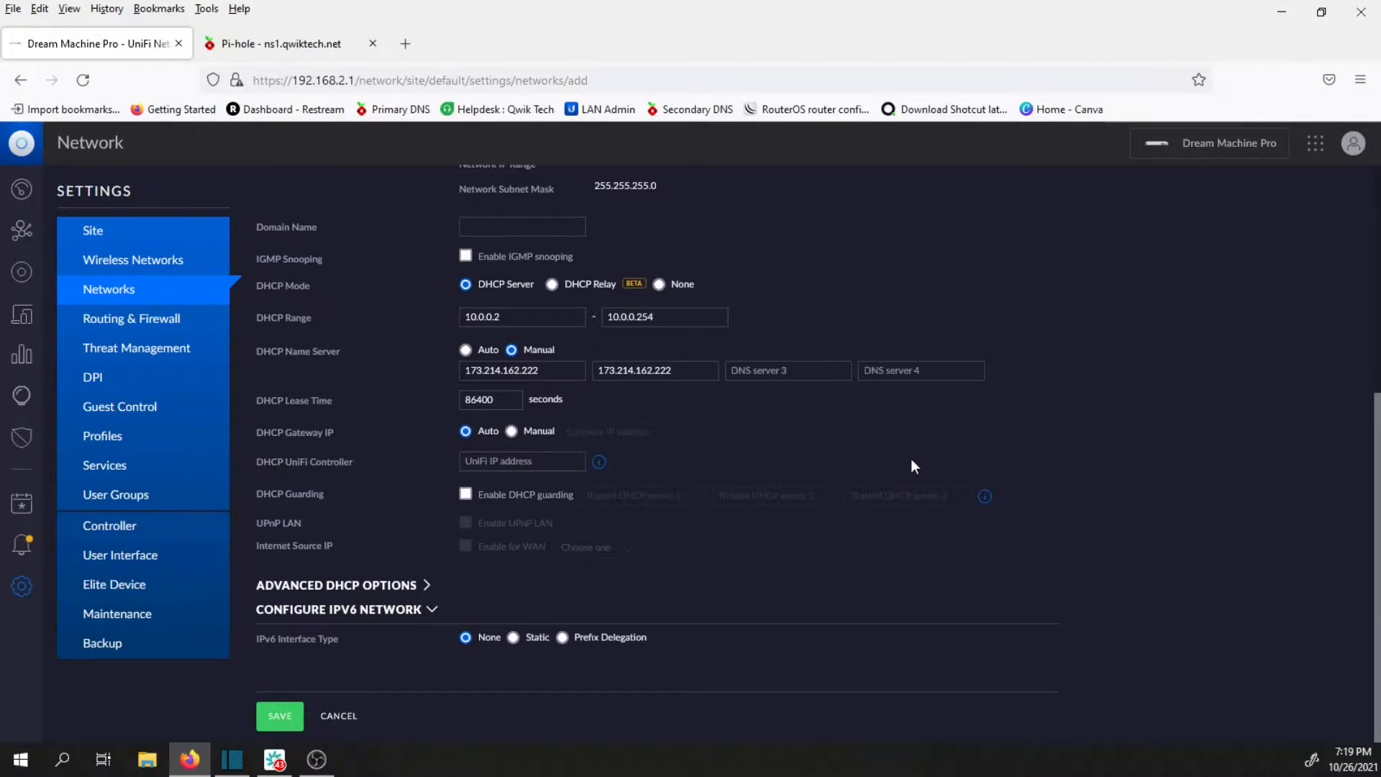
pyautogui.scroll(4, 658, 491)
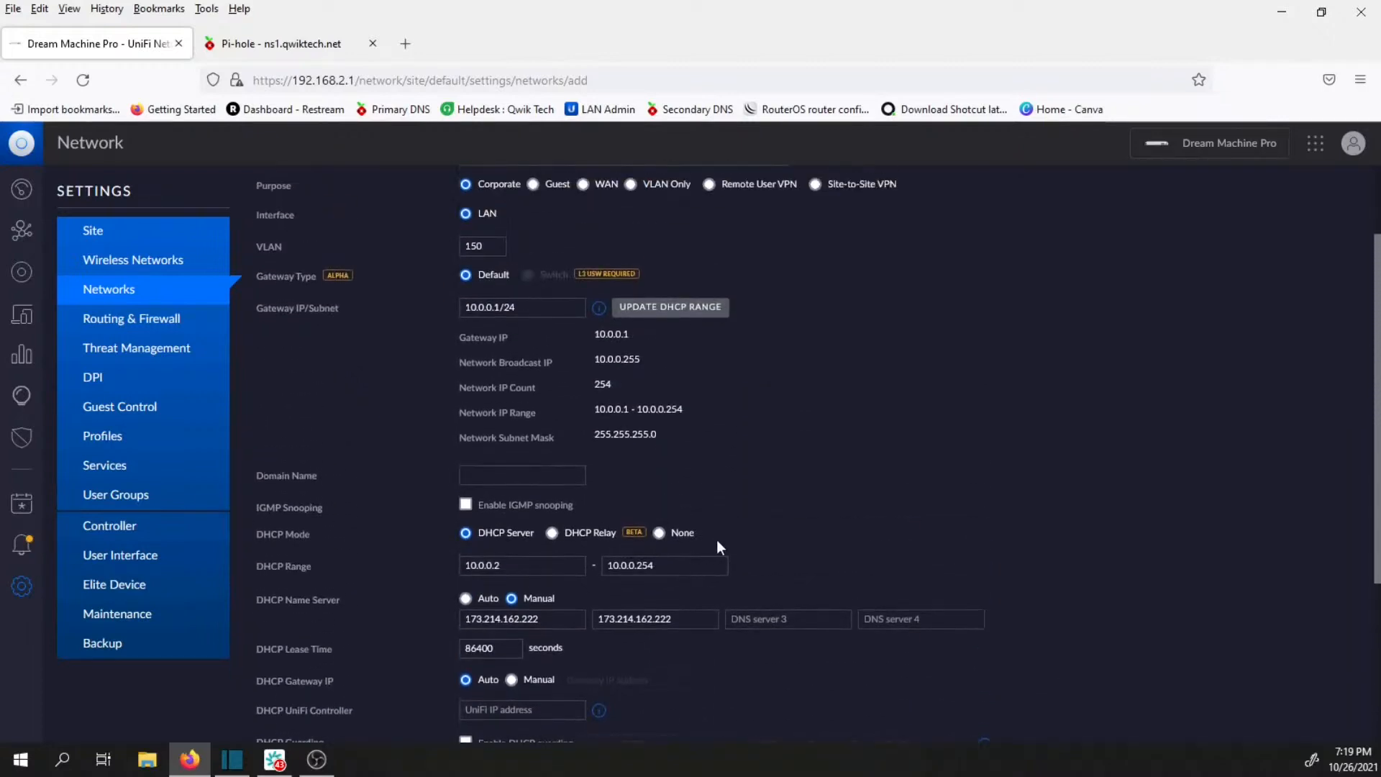
pyautogui.scroll(1, 772, 546)
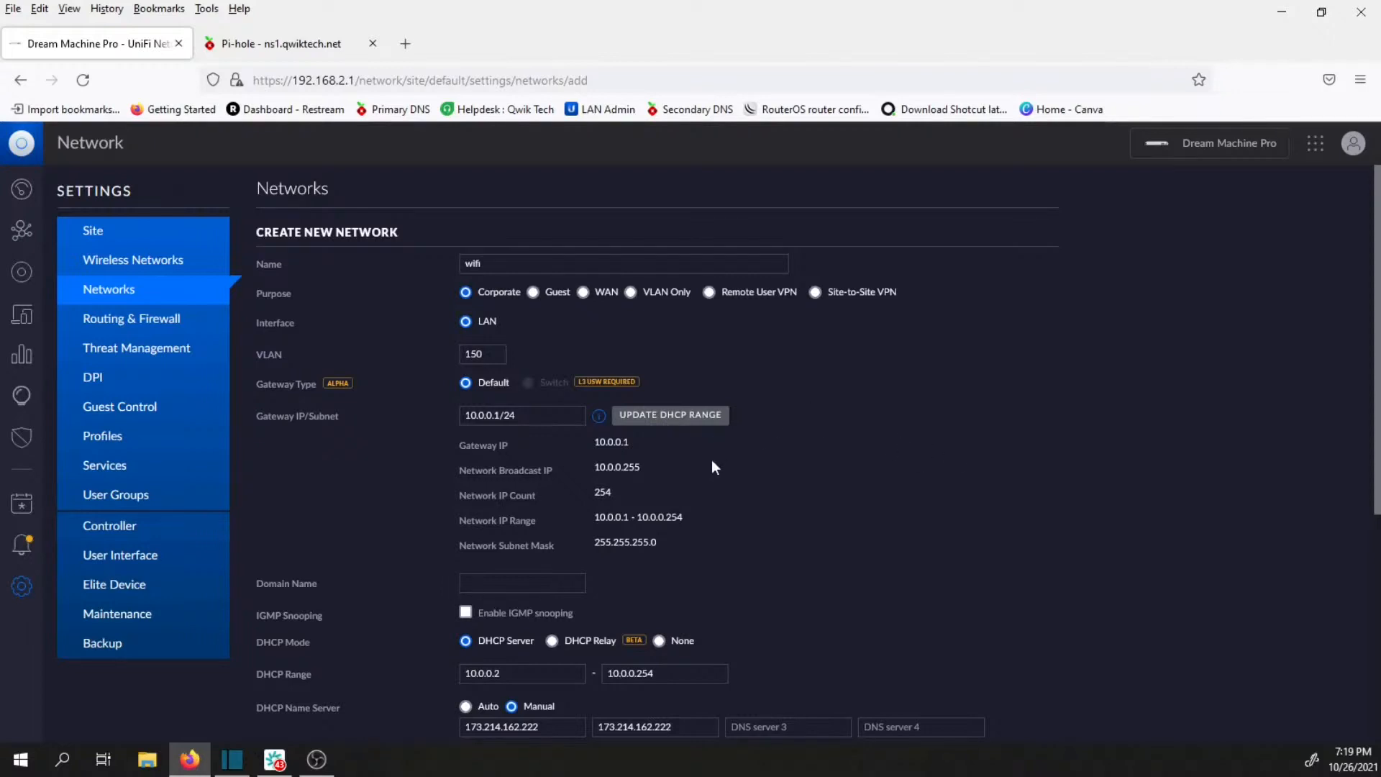
pyautogui.scroll(-2, 711, 461)
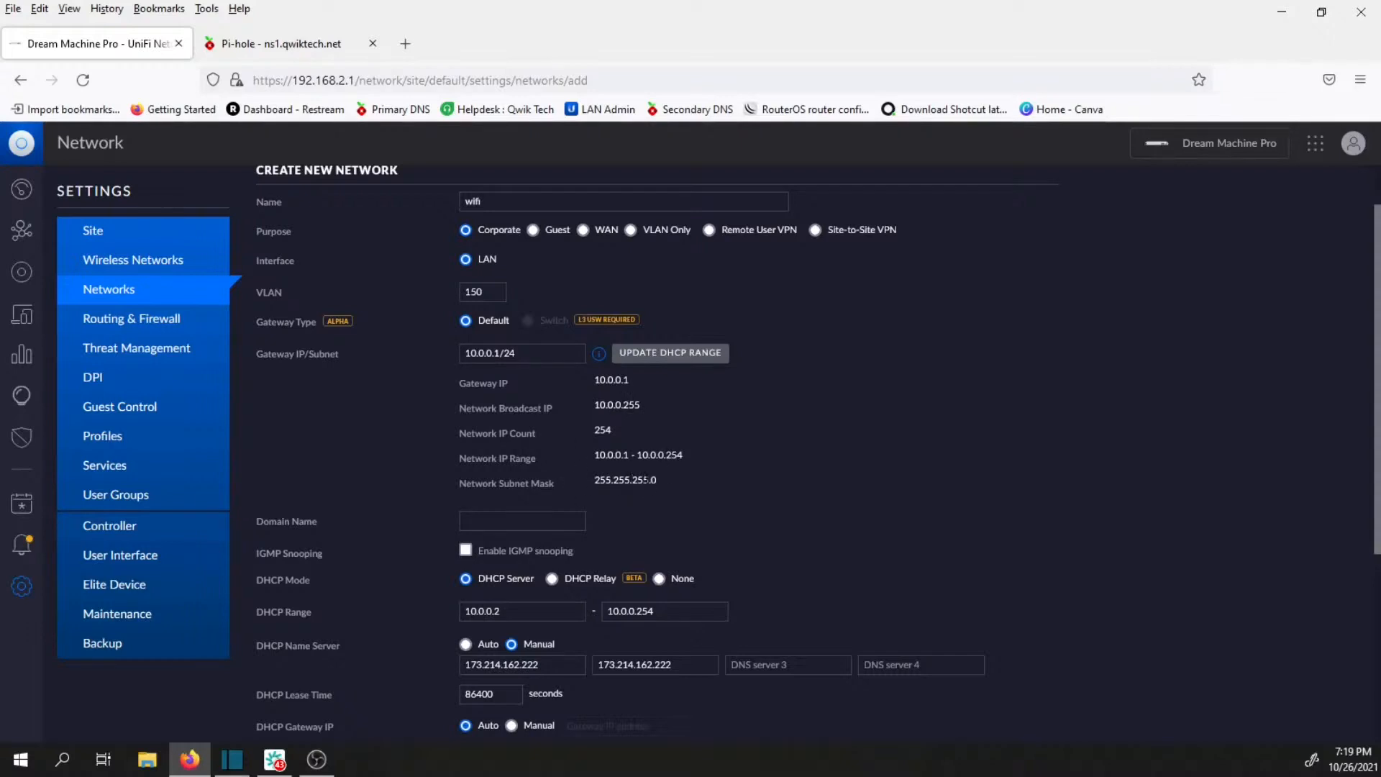
pyautogui.scroll(-3, 648, 479)
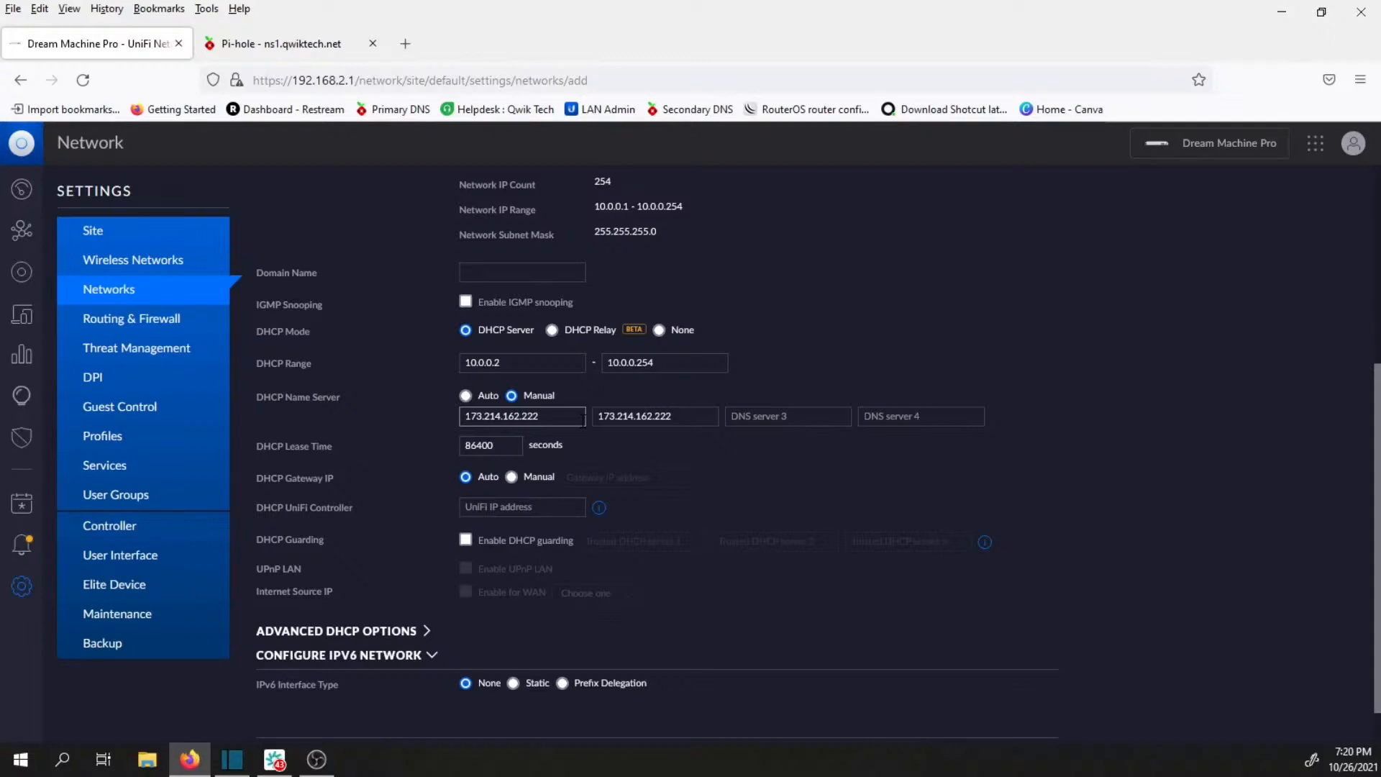
pyautogui.scroll(-1, 598, 508)
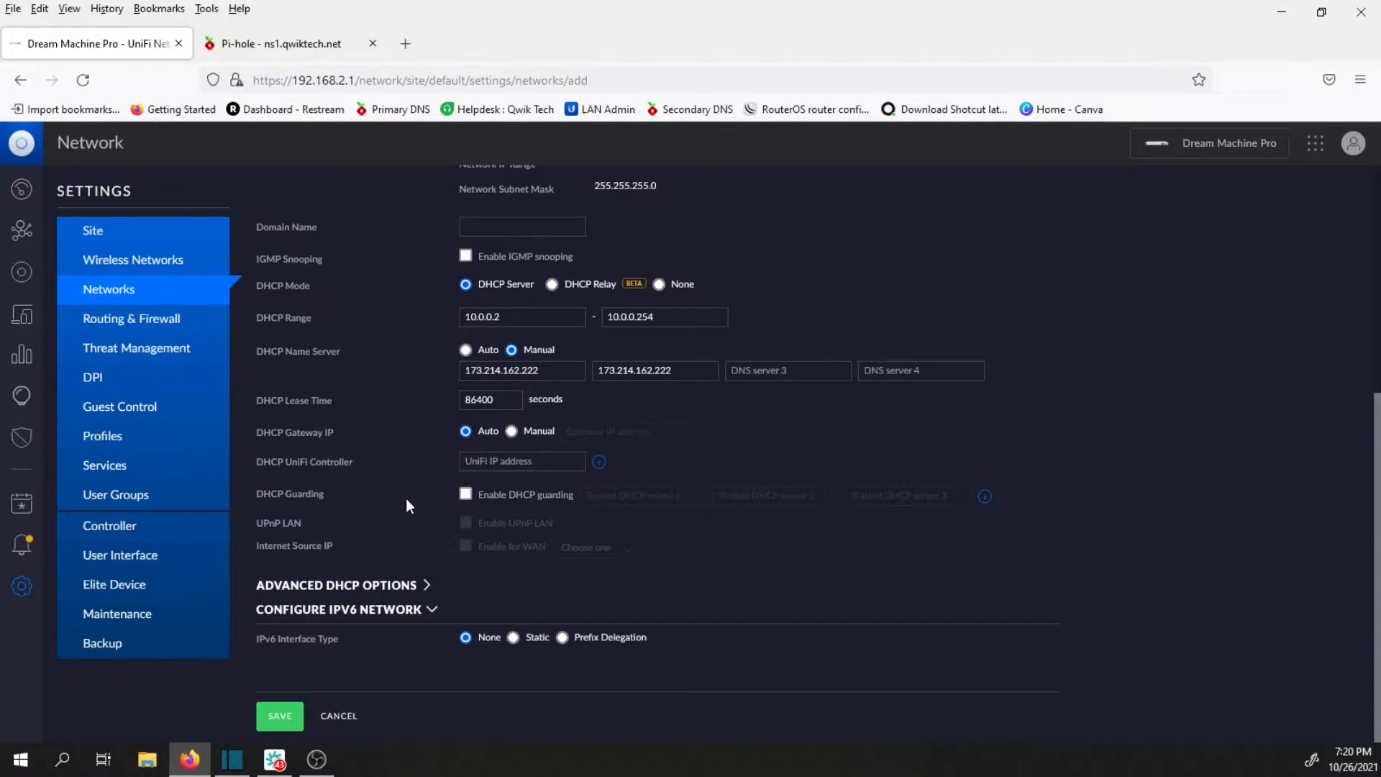
# Save the new wifi network, reopen it from the network list to check its settings, and save it again.
pyautogui.click(281, 718)
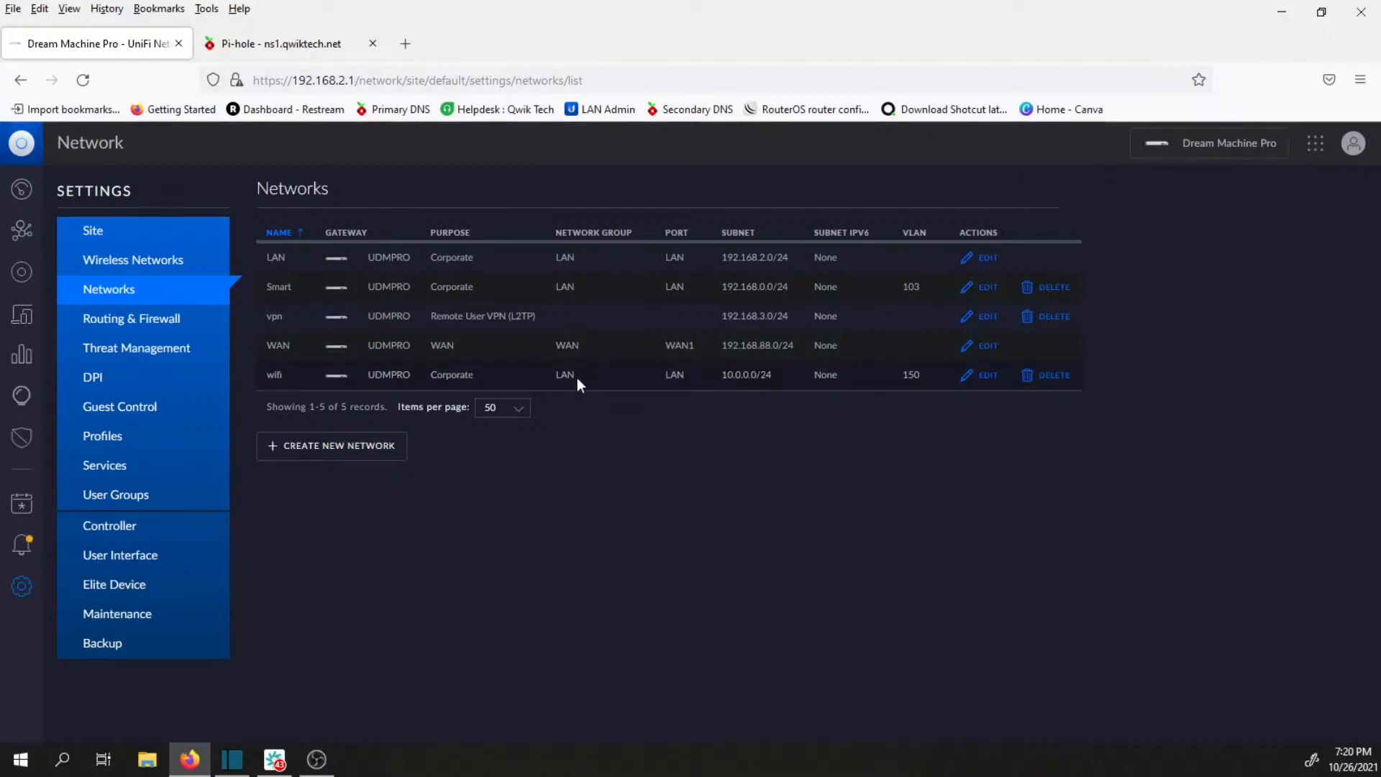
pyautogui.click(987, 377)
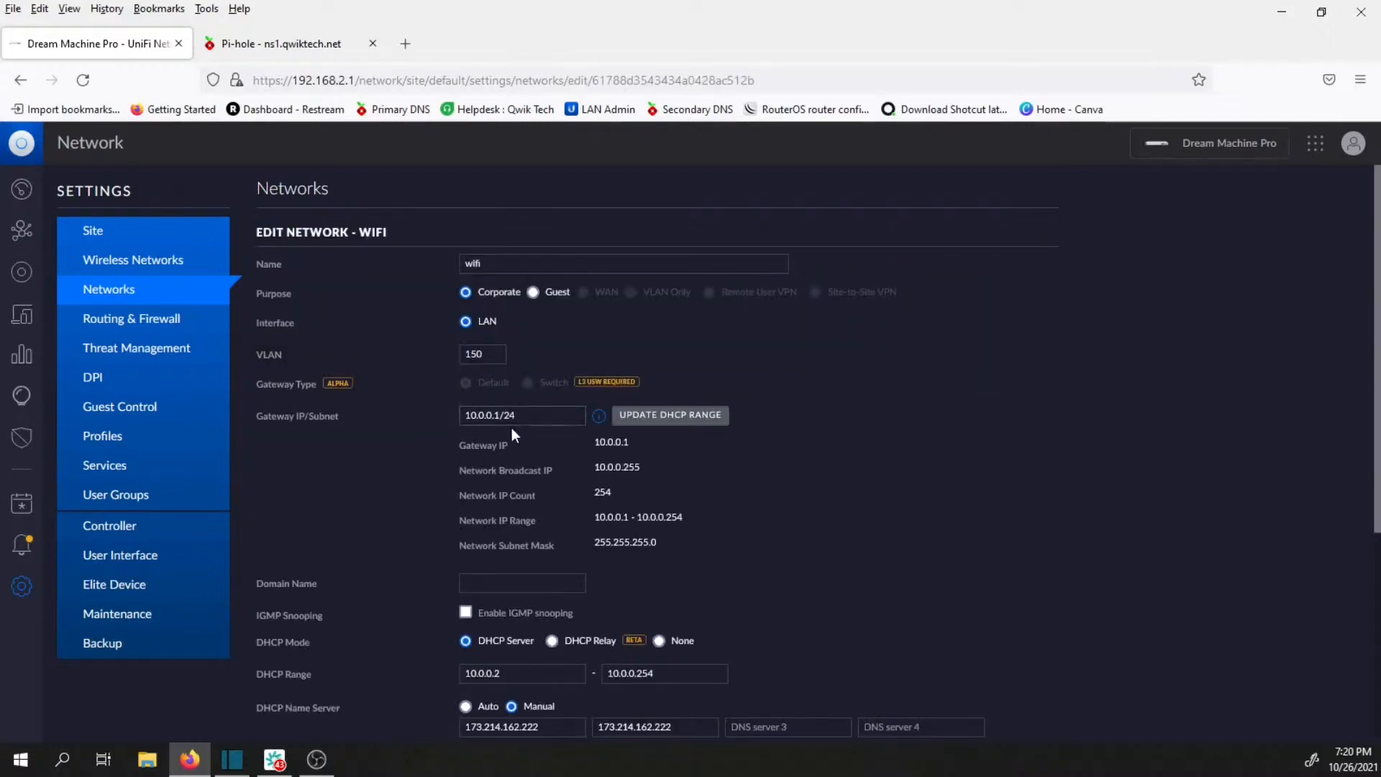
pyautogui.scroll(-5, 727, 489)
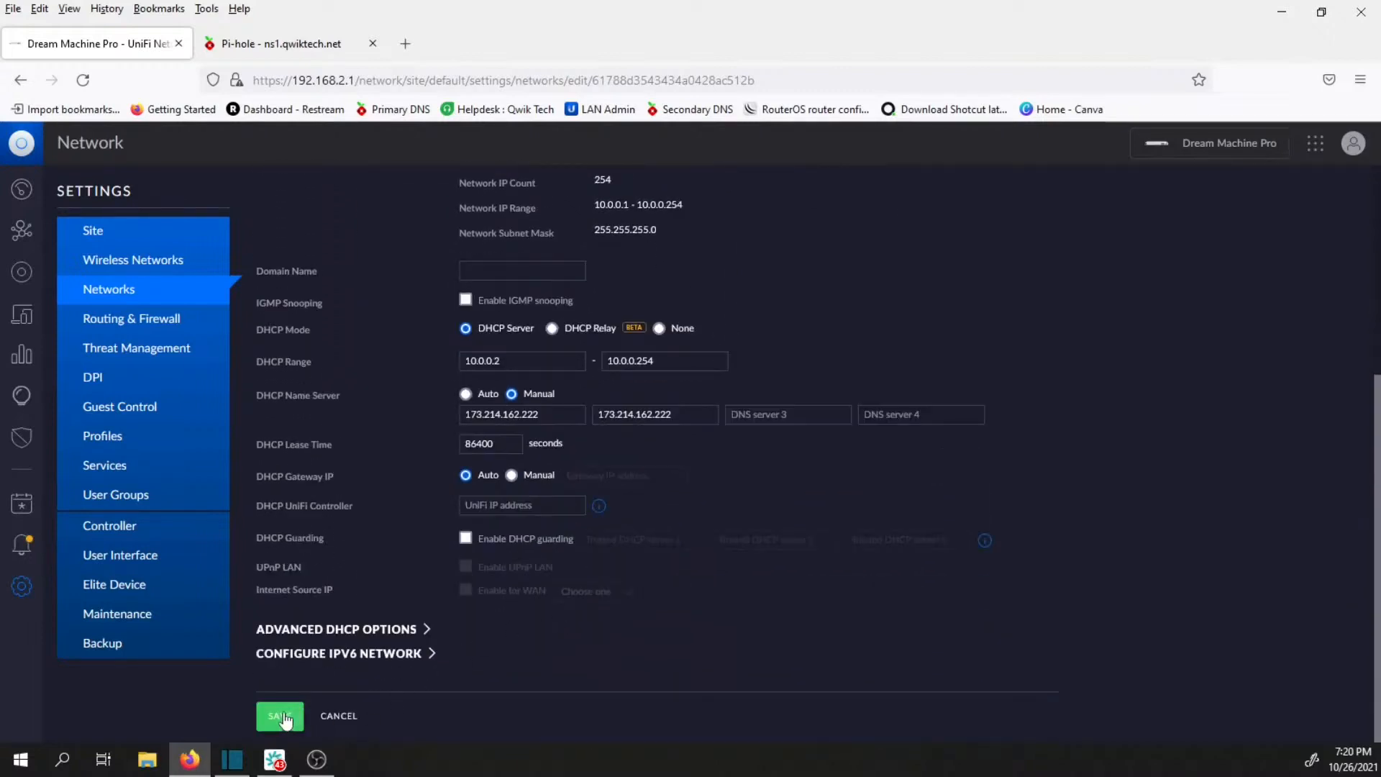
pyautogui.click(283, 716)
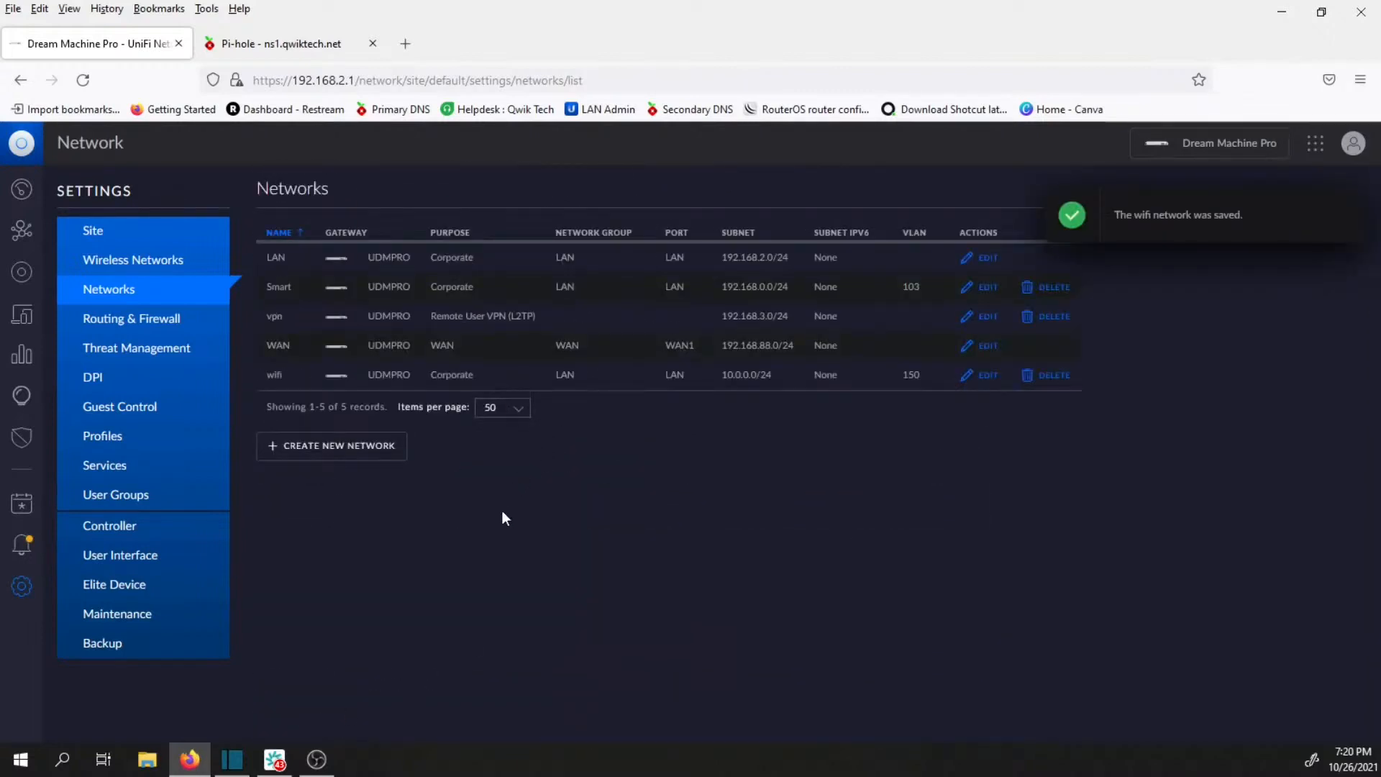
# Start a new wireless network with the SSID wifi and assign it to the wifi network.
pyautogui.click(148, 270)
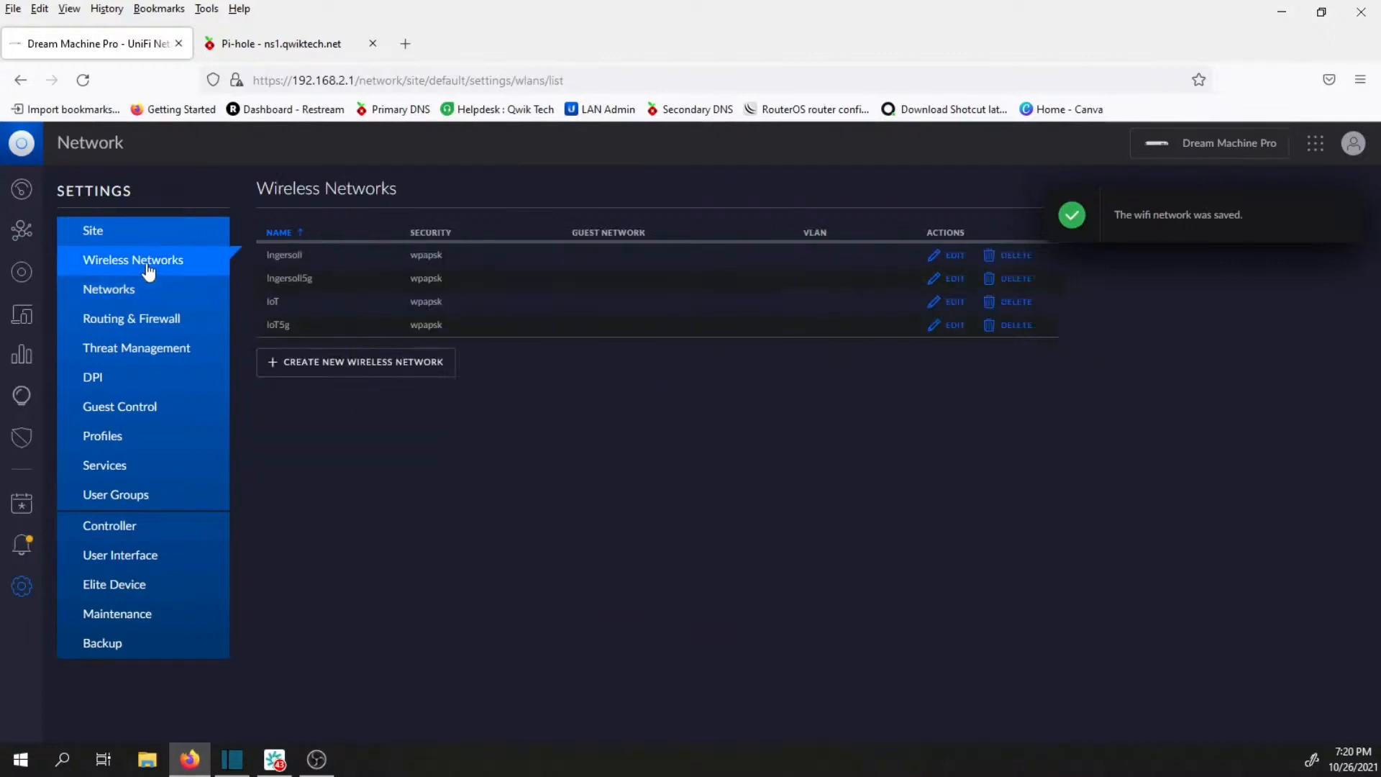
pyautogui.click(370, 378)
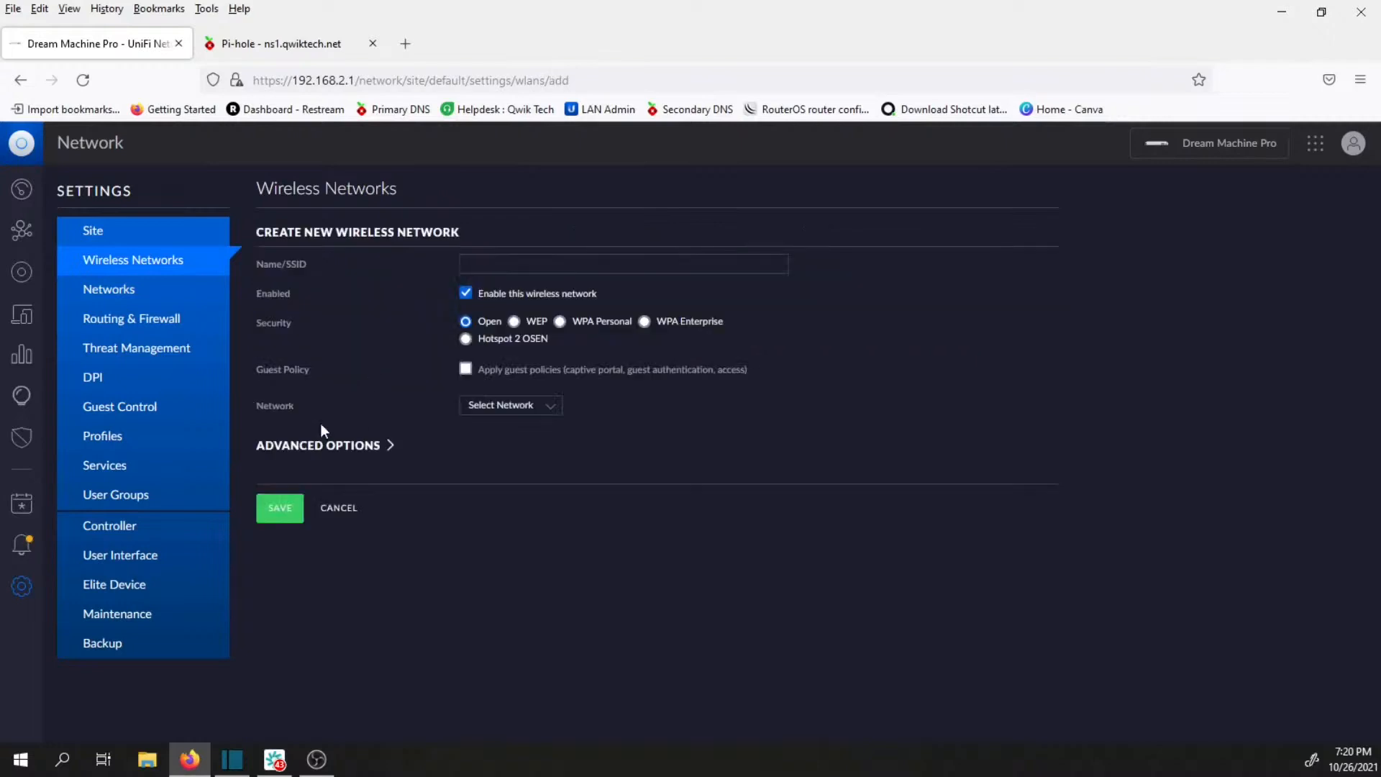
pyautogui.click(589, 266)
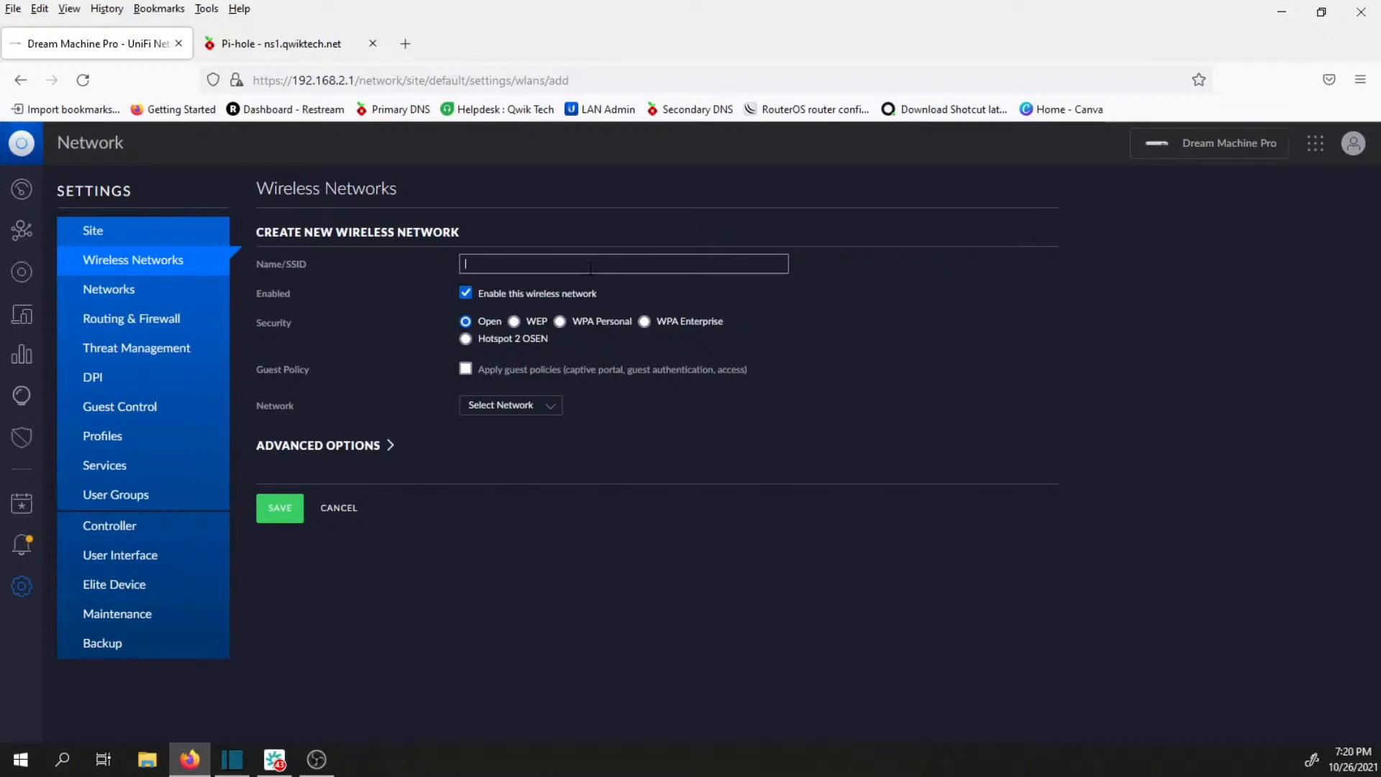
pyautogui.write('wifi')
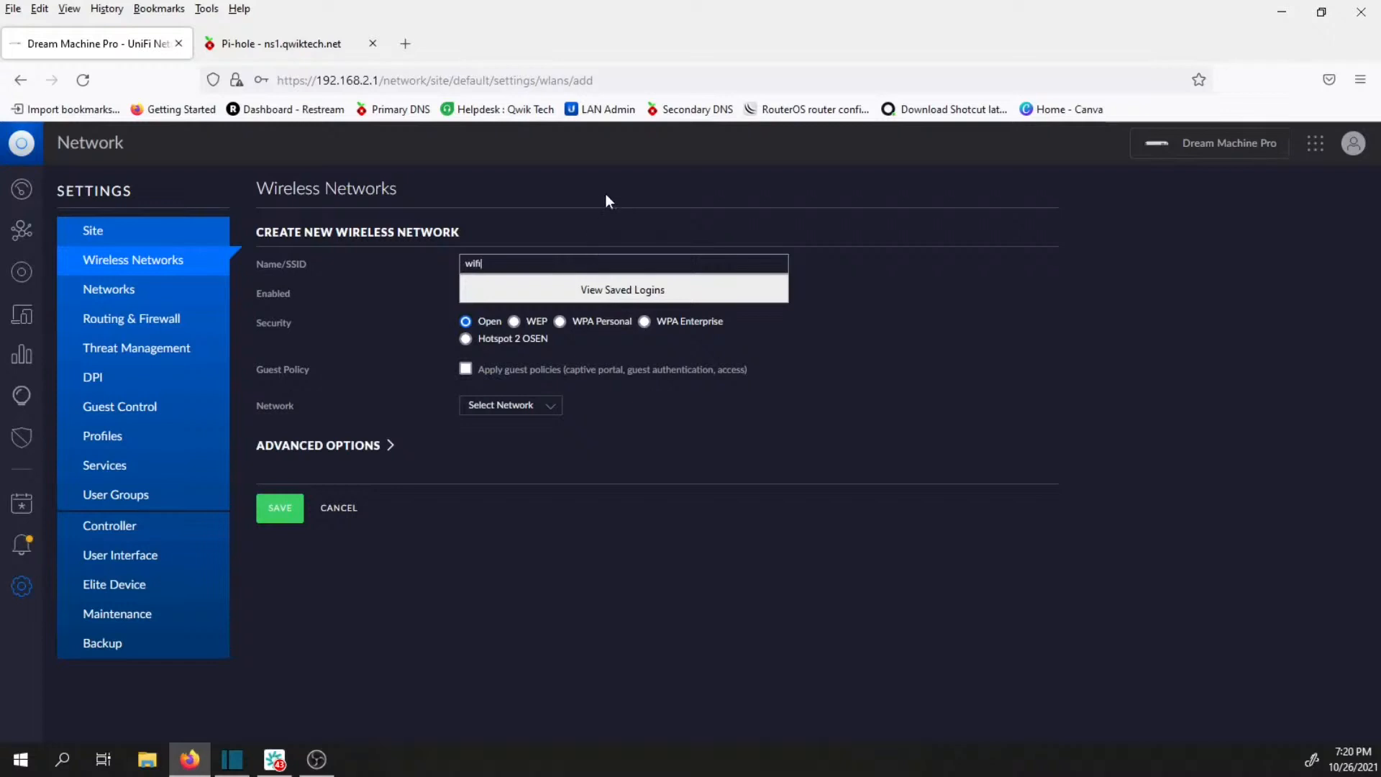
pyautogui.click(821, 394)
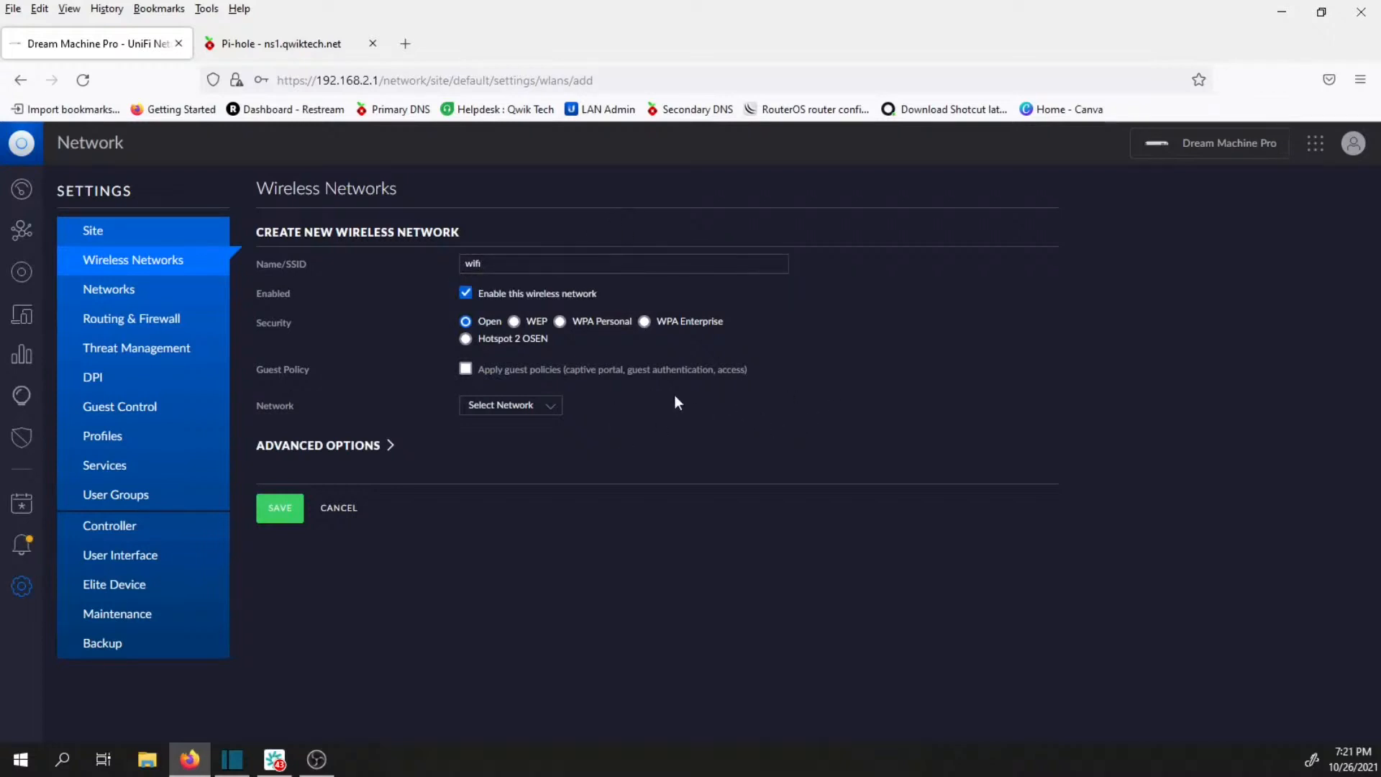
pyautogui.click(555, 412)
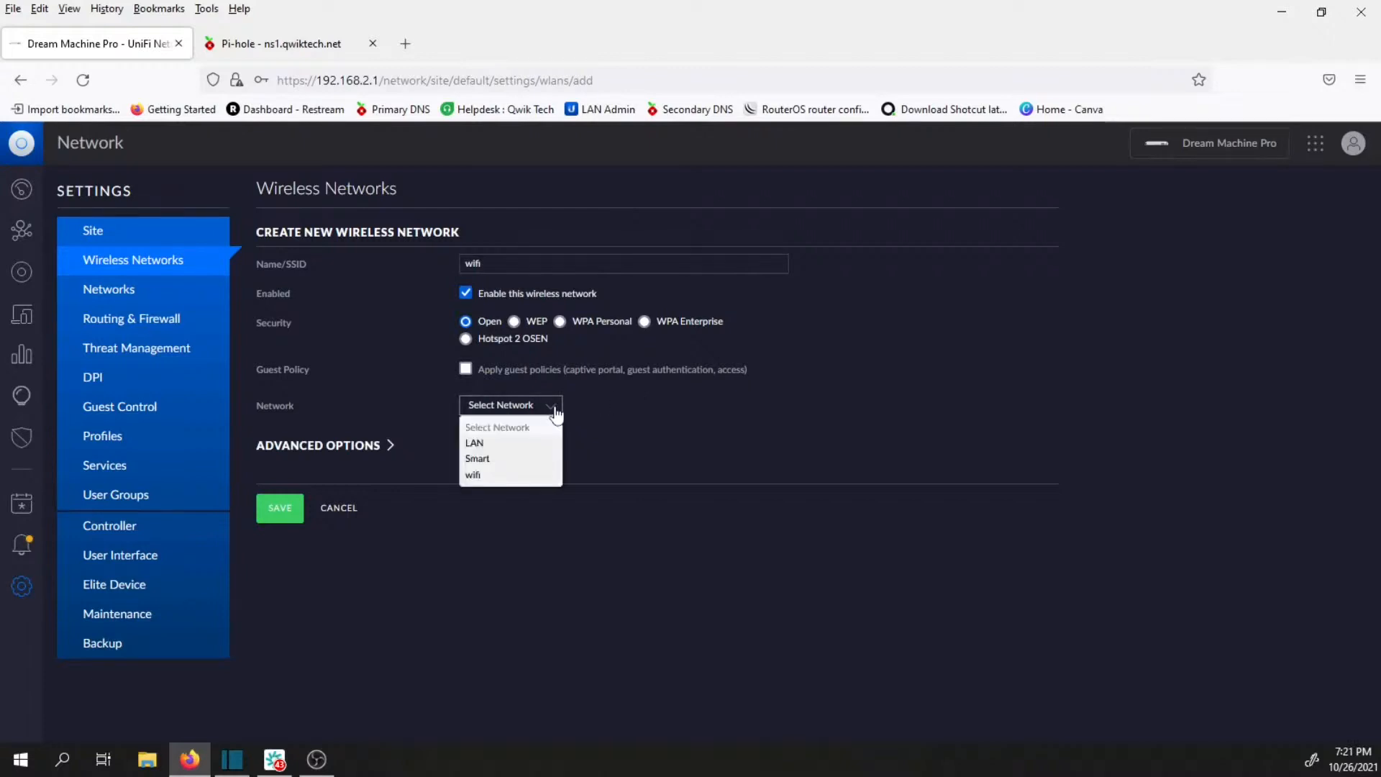
pyautogui.click(480, 478)
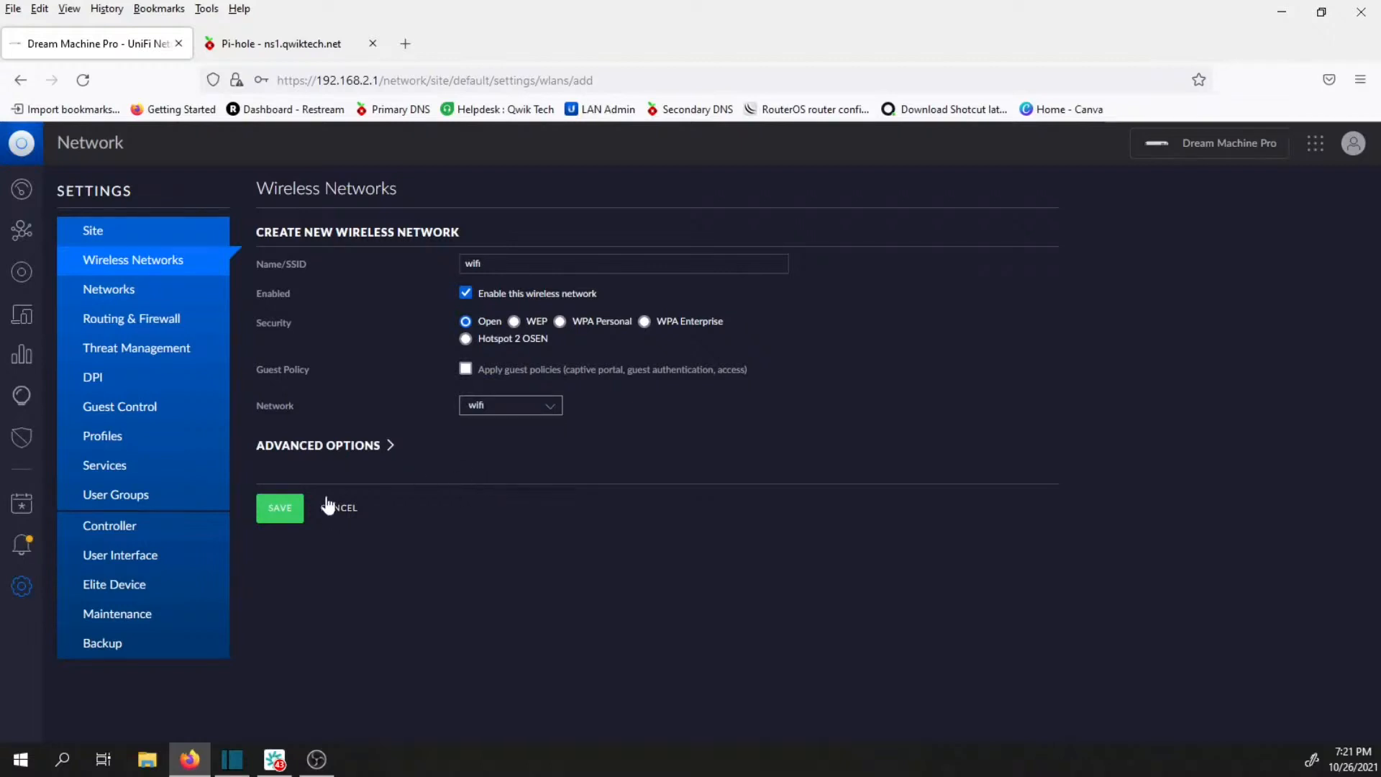
# Expand the wireless network's advanced options and set its WiFi band to 2.4 Ghz.
pyautogui.click(342, 450)
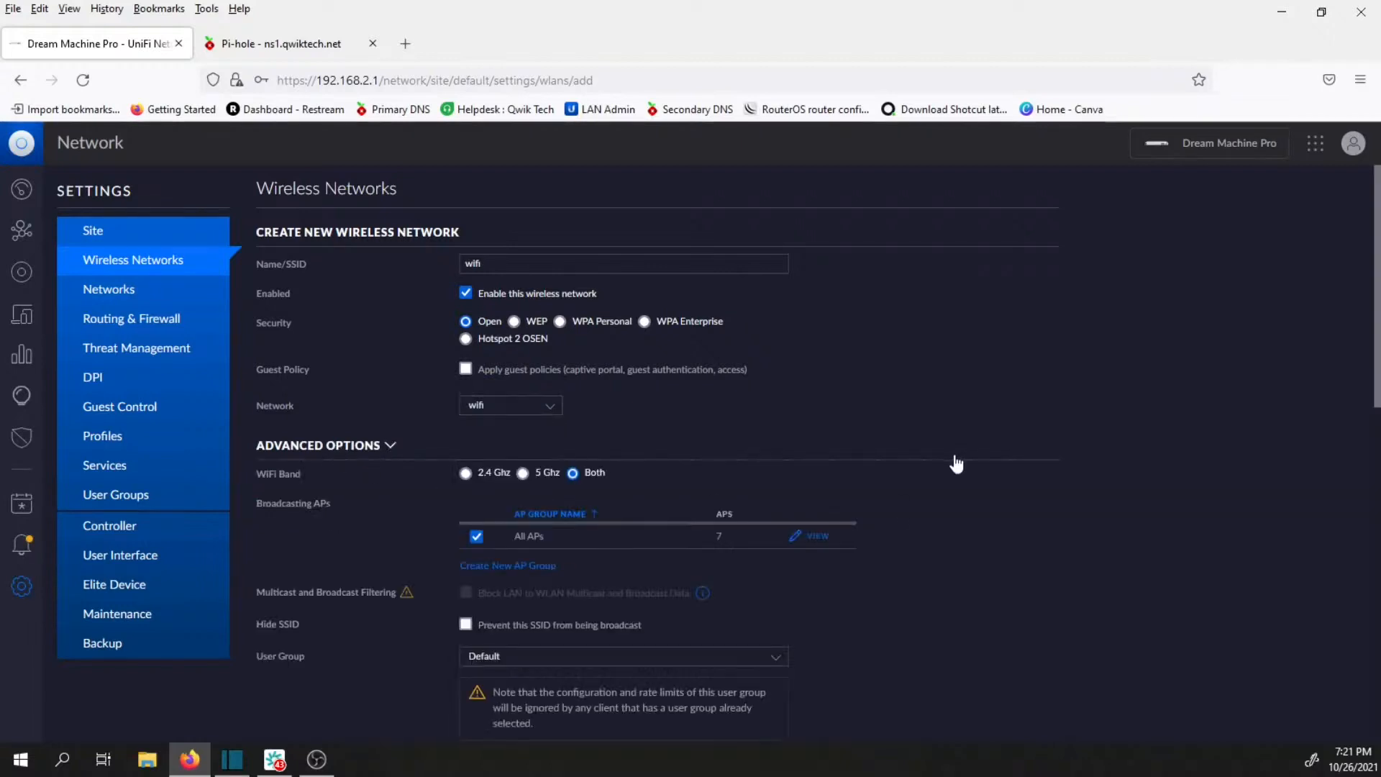
pyautogui.scroll(-3, 941, 454)
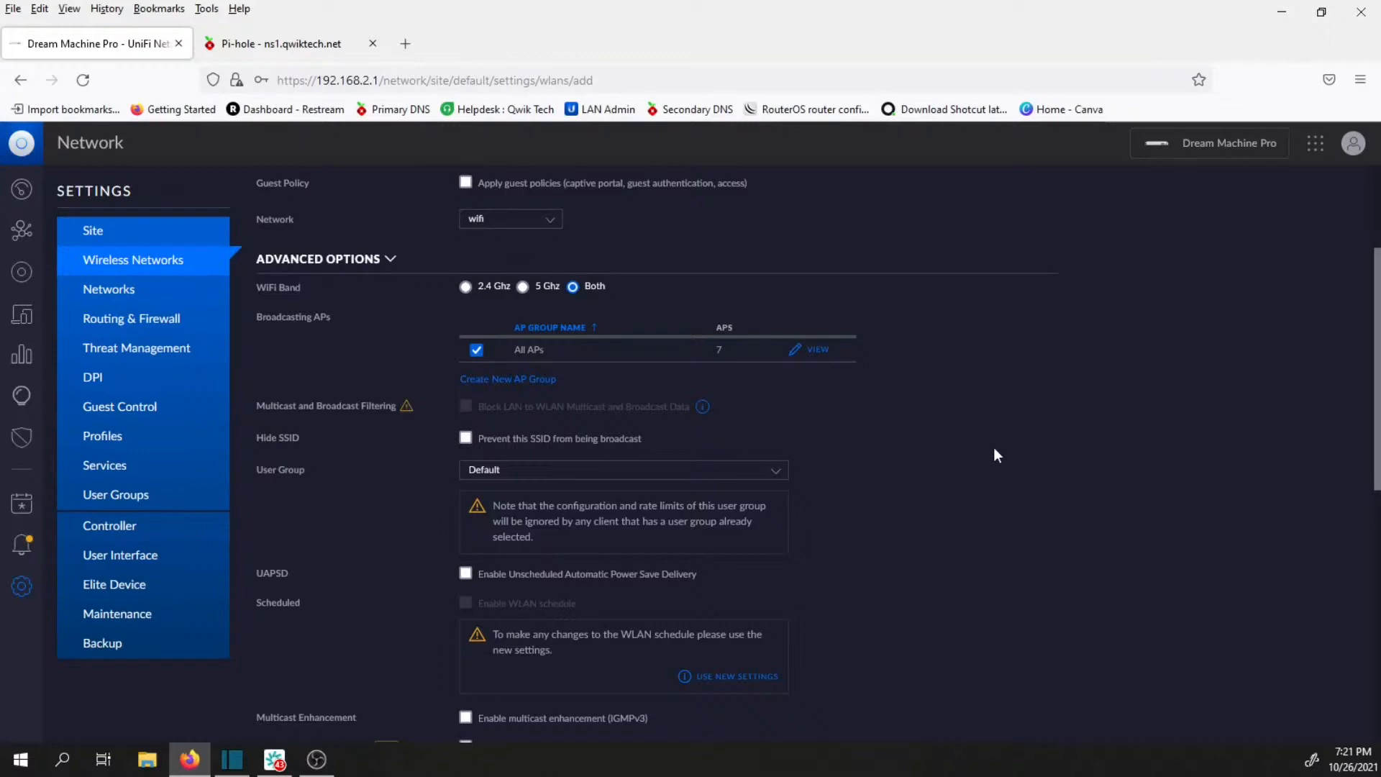
pyautogui.click(465, 287)
# Review the wireless network's advanced options, from broadcasting APs, SSID hiding and user group through multicast and isolation settings to PMF.
pyautogui.scroll(-1, 942, 417)
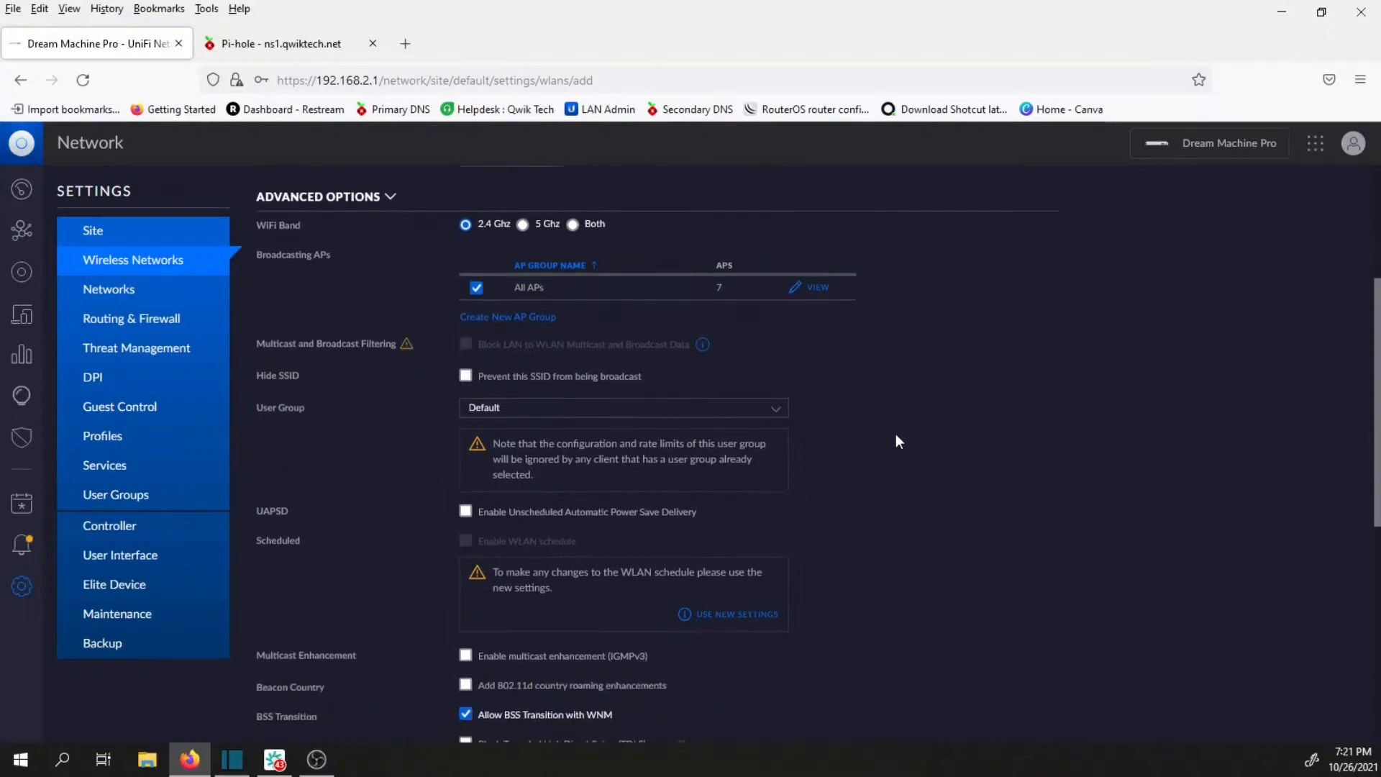
pyautogui.scroll(-1, 944, 477)
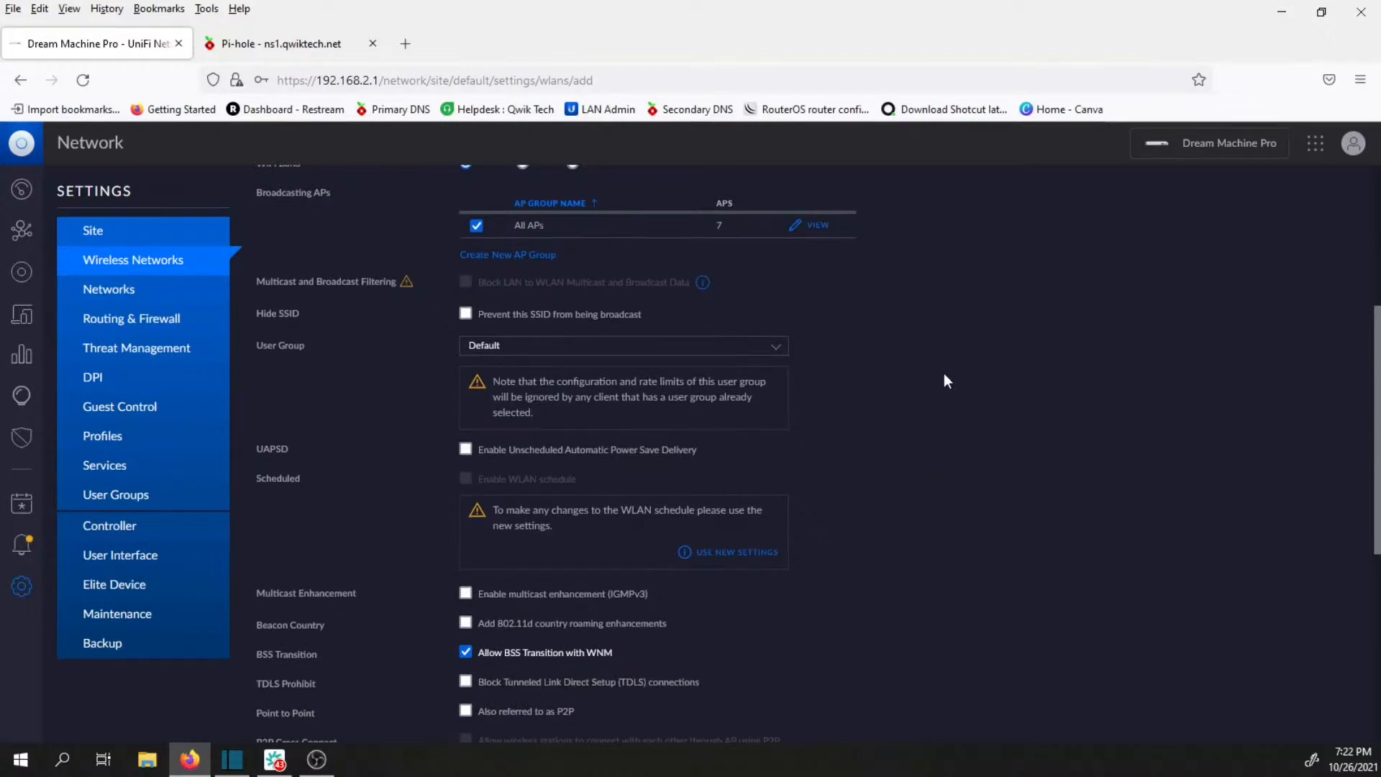
pyautogui.scroll(-1, 948, 374)
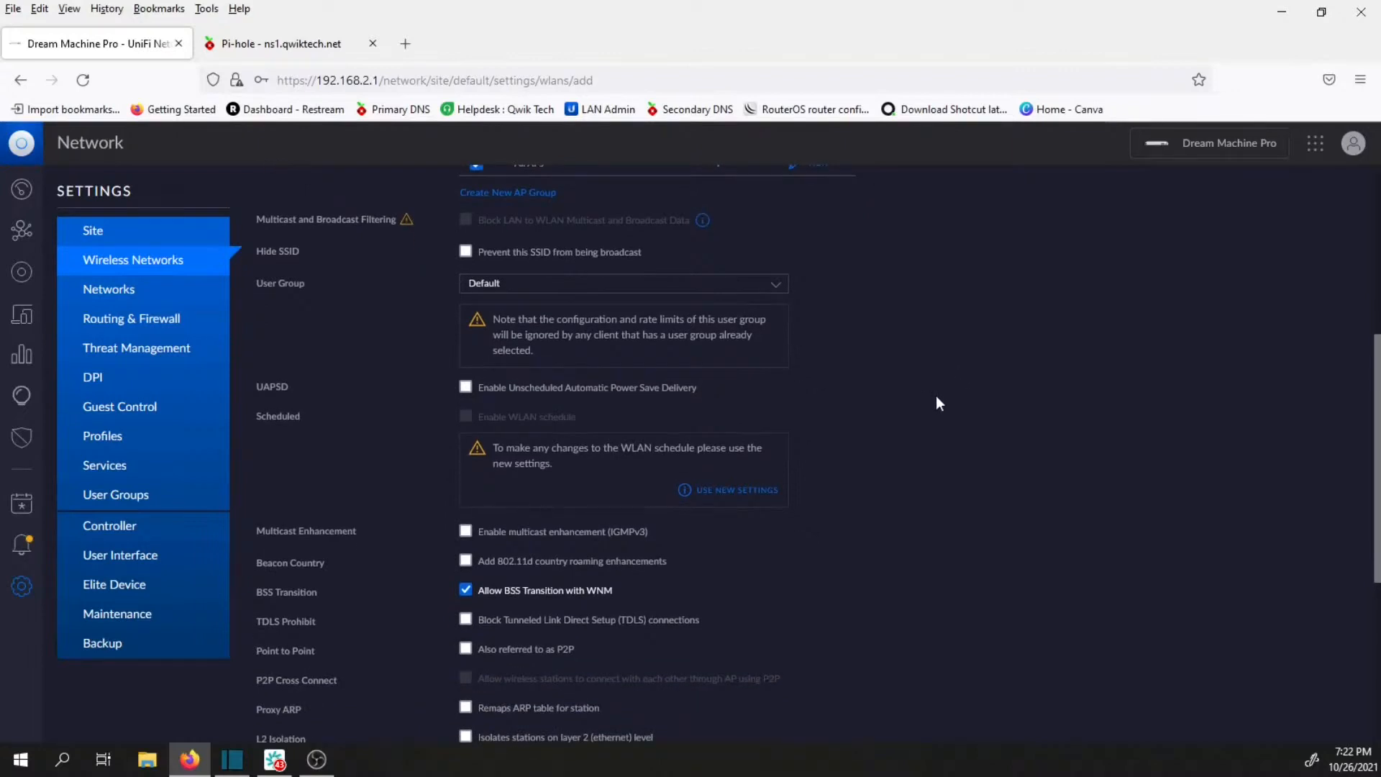
pyautogui.scroll(-1, 926, 510)
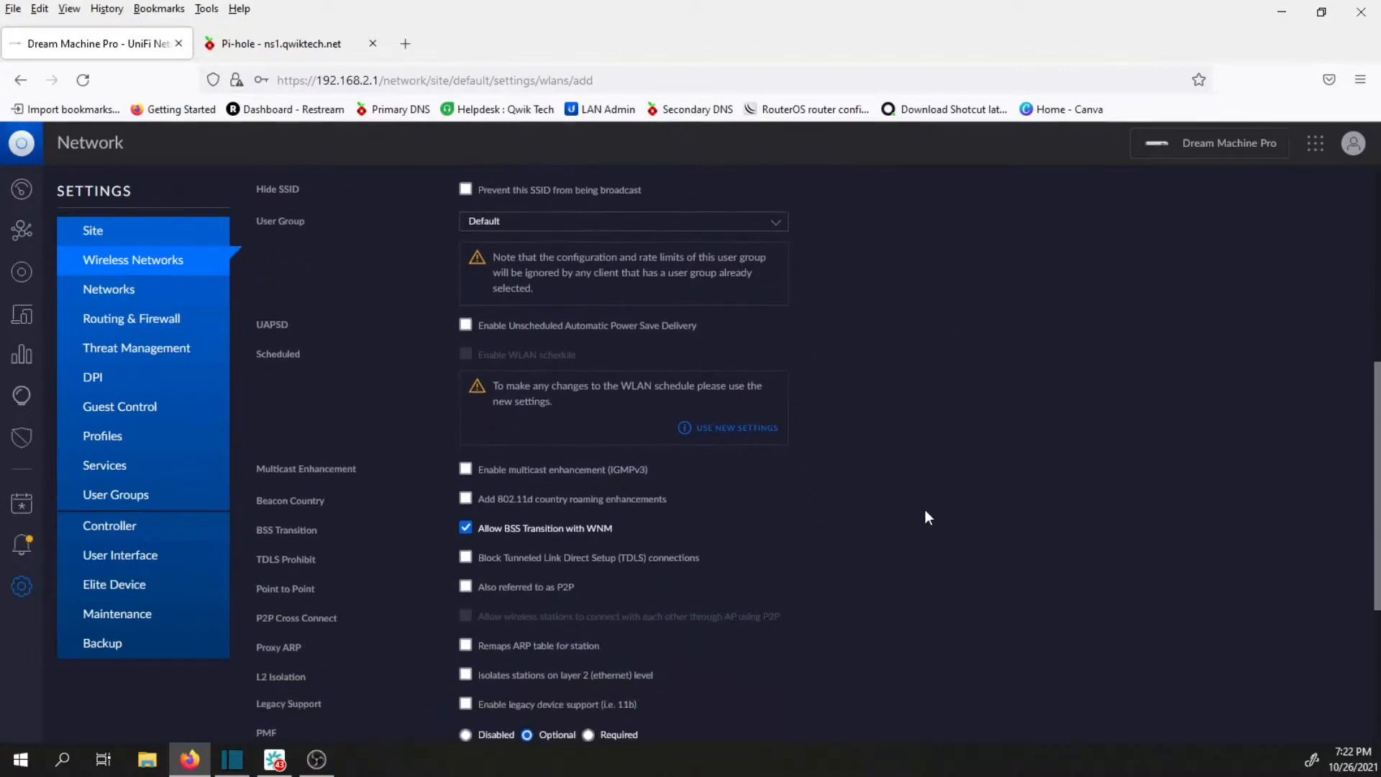
pyautogui.scroll(-1, 923, 511)
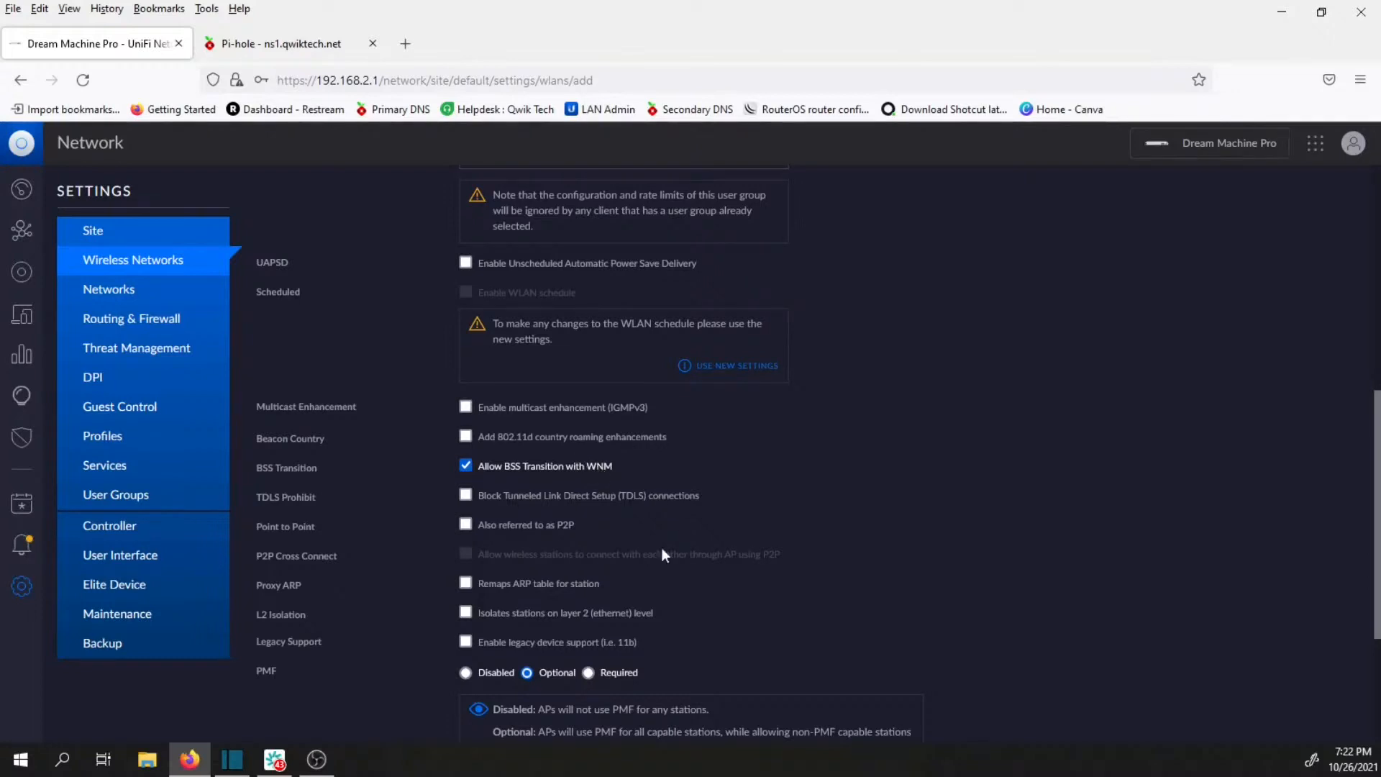
pyautogui.scroll(-1, 649, 547)
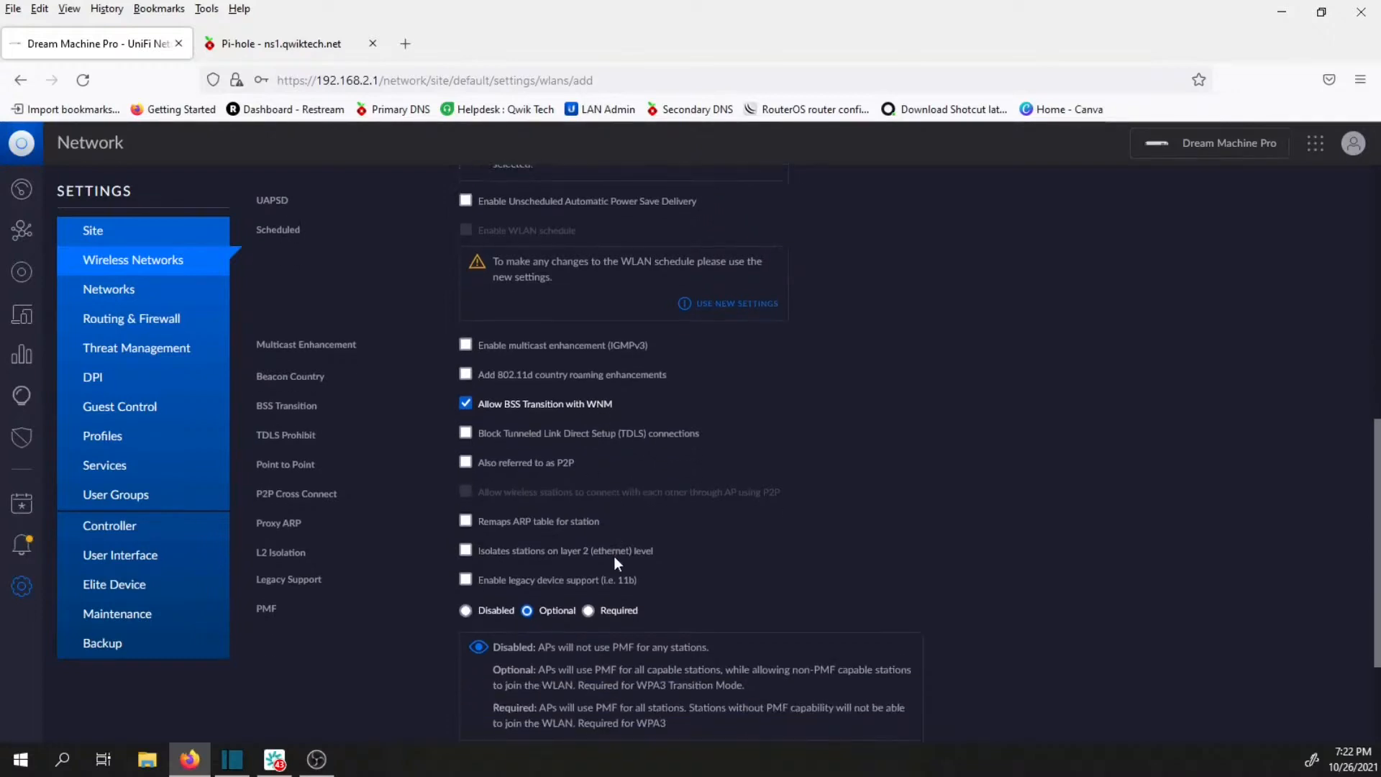
pyautogui.scroll(-3, 698, 572)
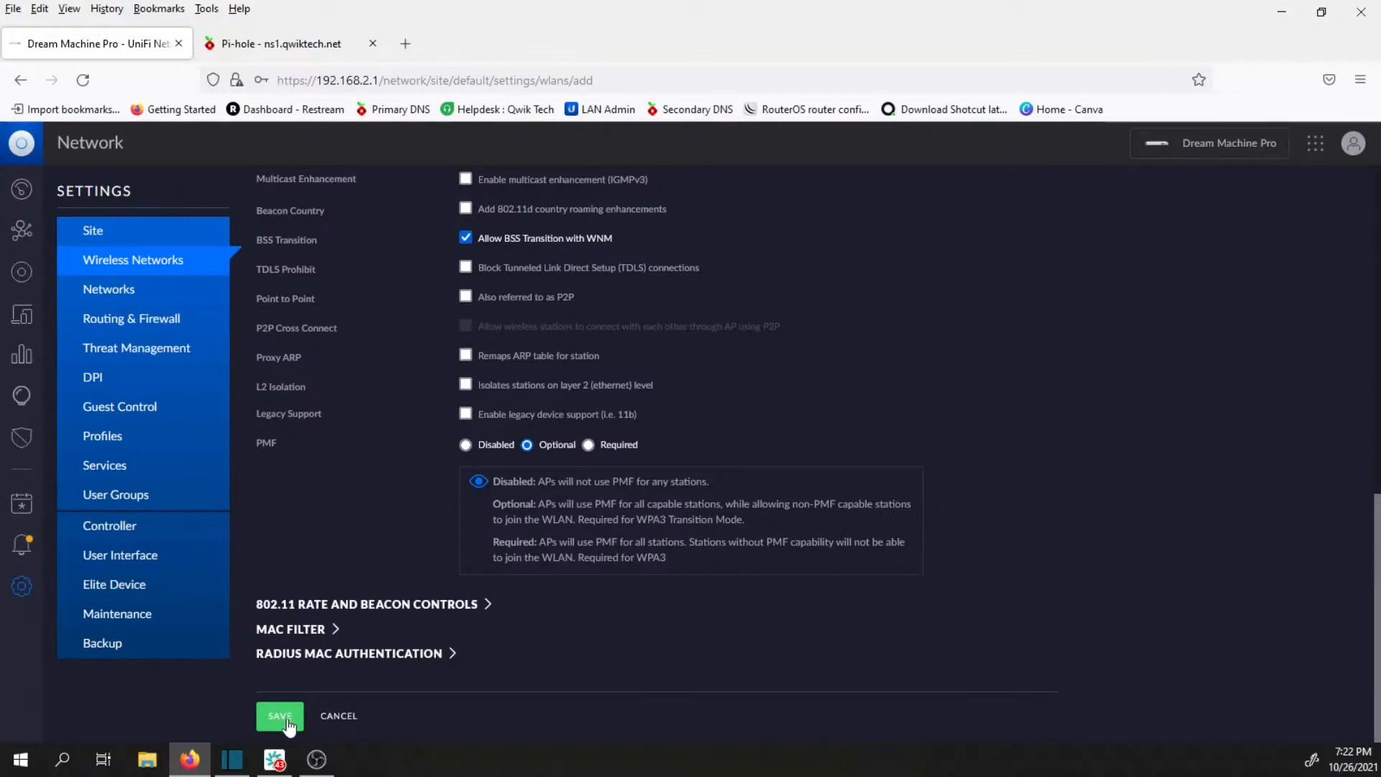
# Recheck the wireless network's band and user group, save the network, and decline the browser's offer to update the stored login.
pyautogui.scroll(7, 314, 669)
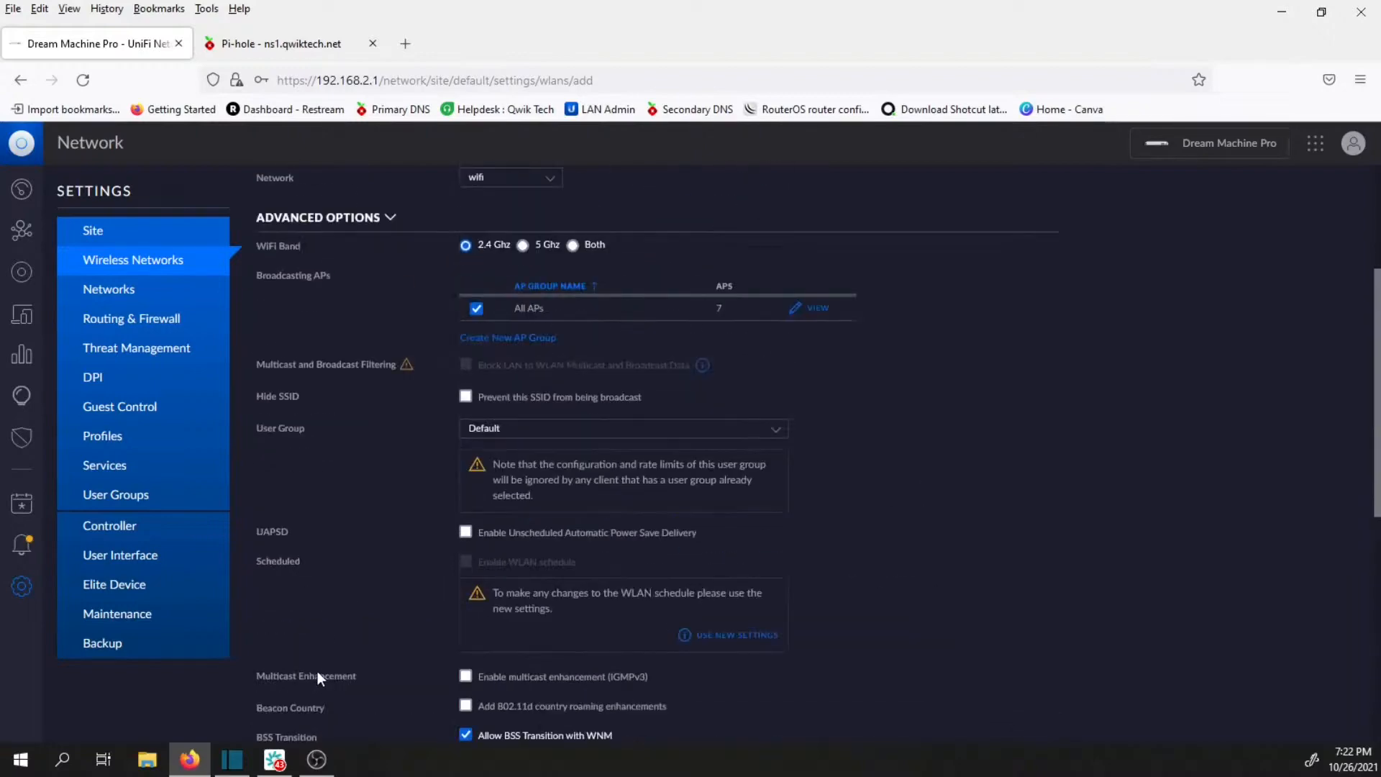
pyautogui.scroll(-8, 364, 637)
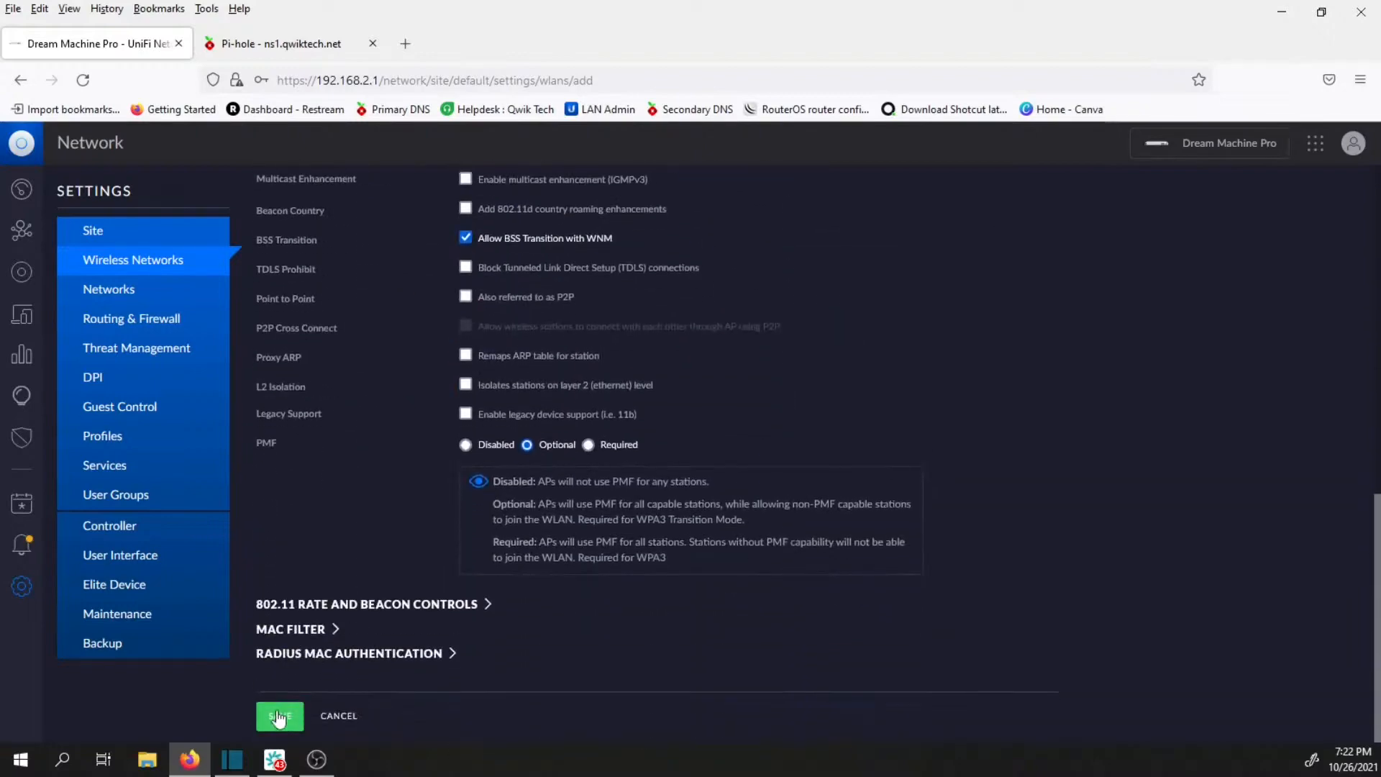
pyautogui.click(279, 717)
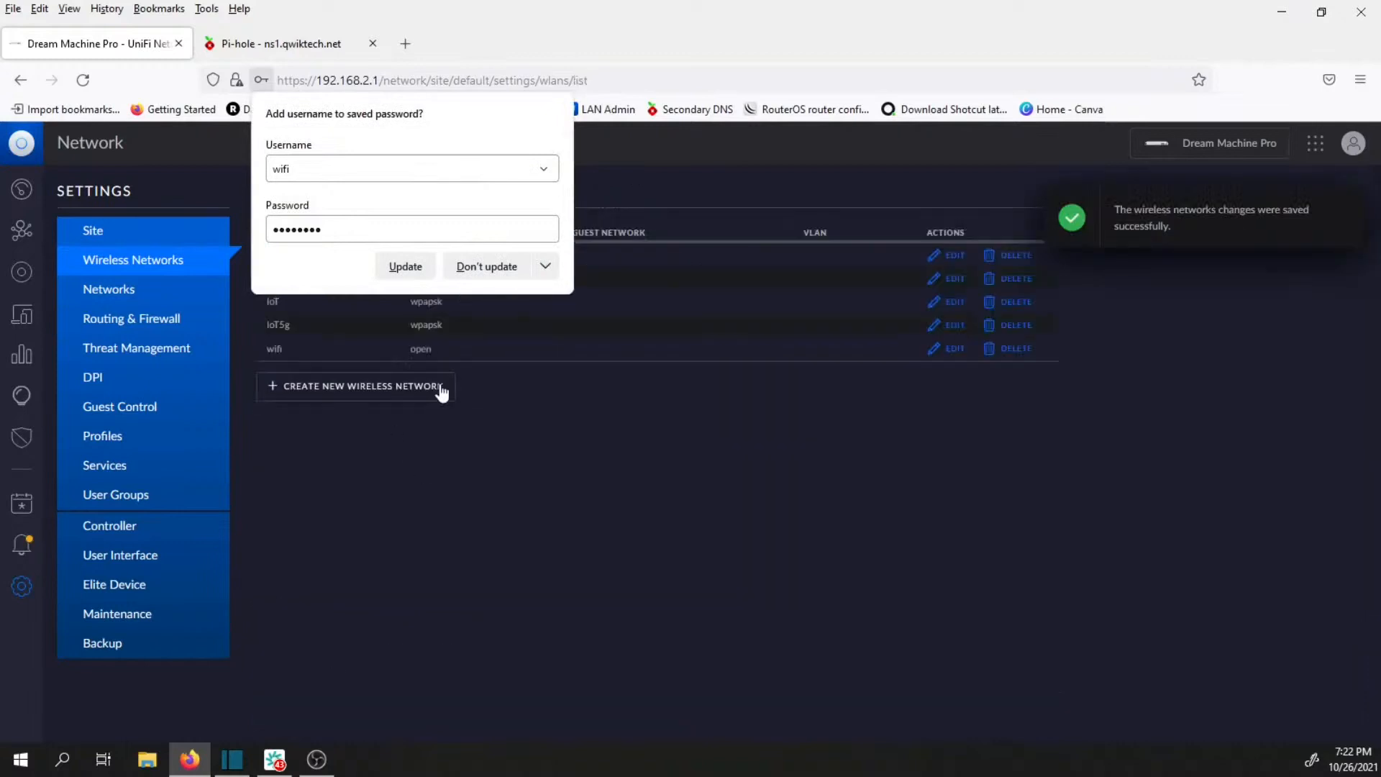
pyautogui.click(495, 278)
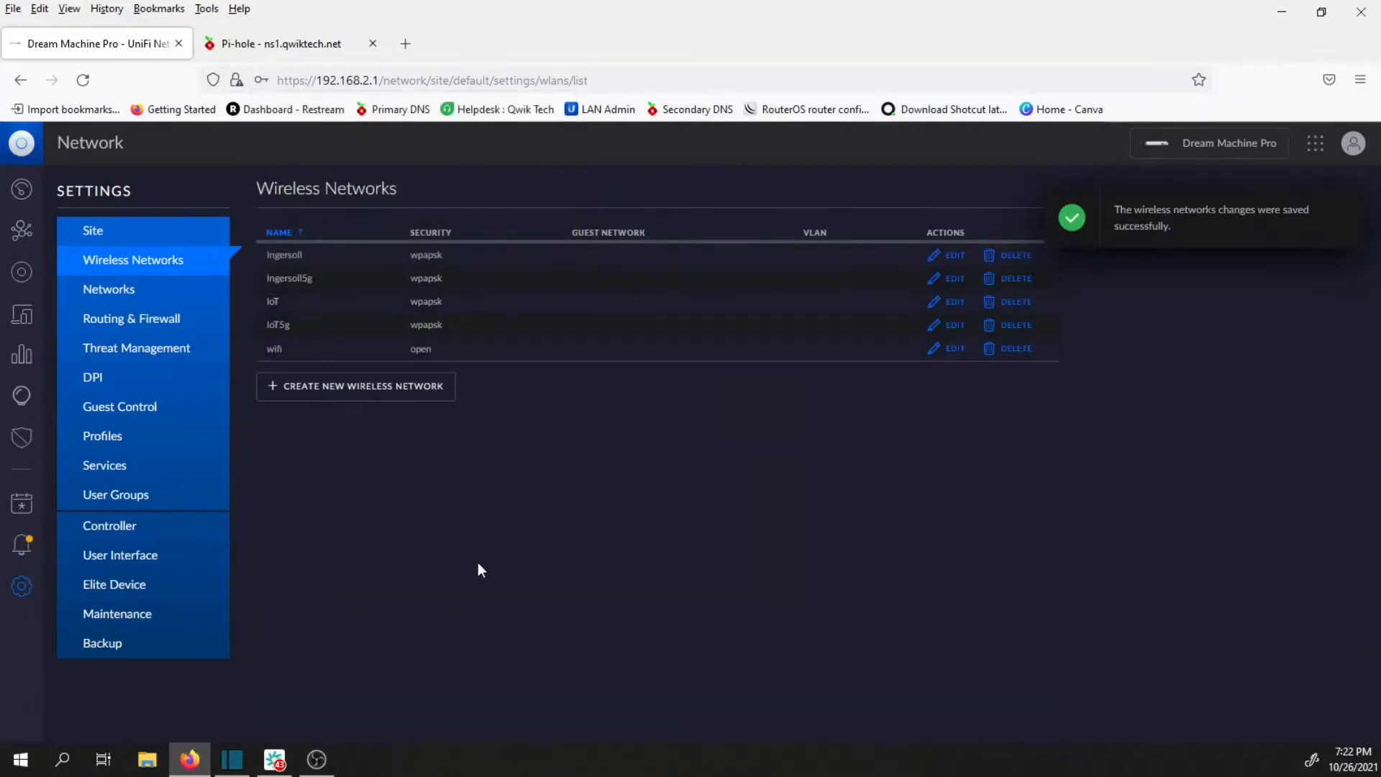
# Open the device overview and check the provisioning status of all access points.
pyautogui.click(22, 279)
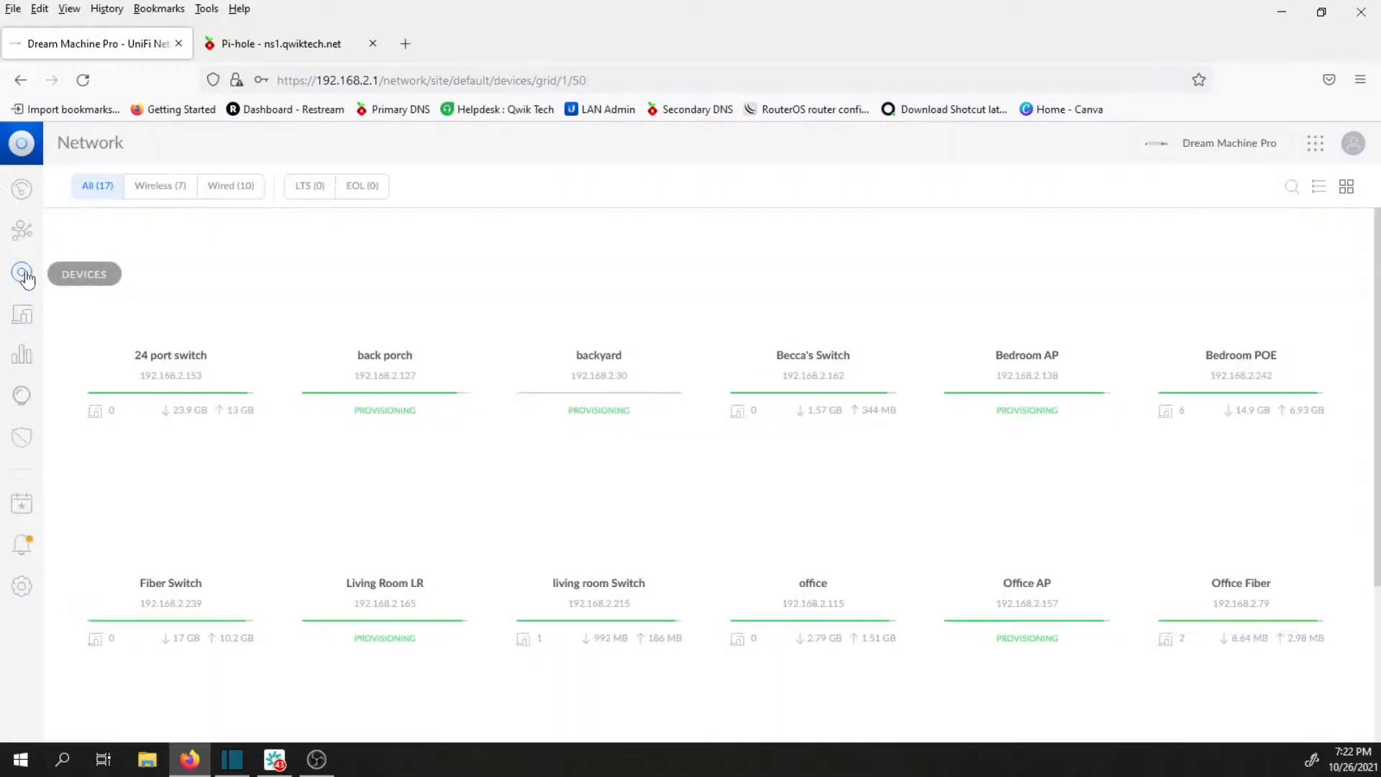
pyautogui.scroll(-1, 612, 516)
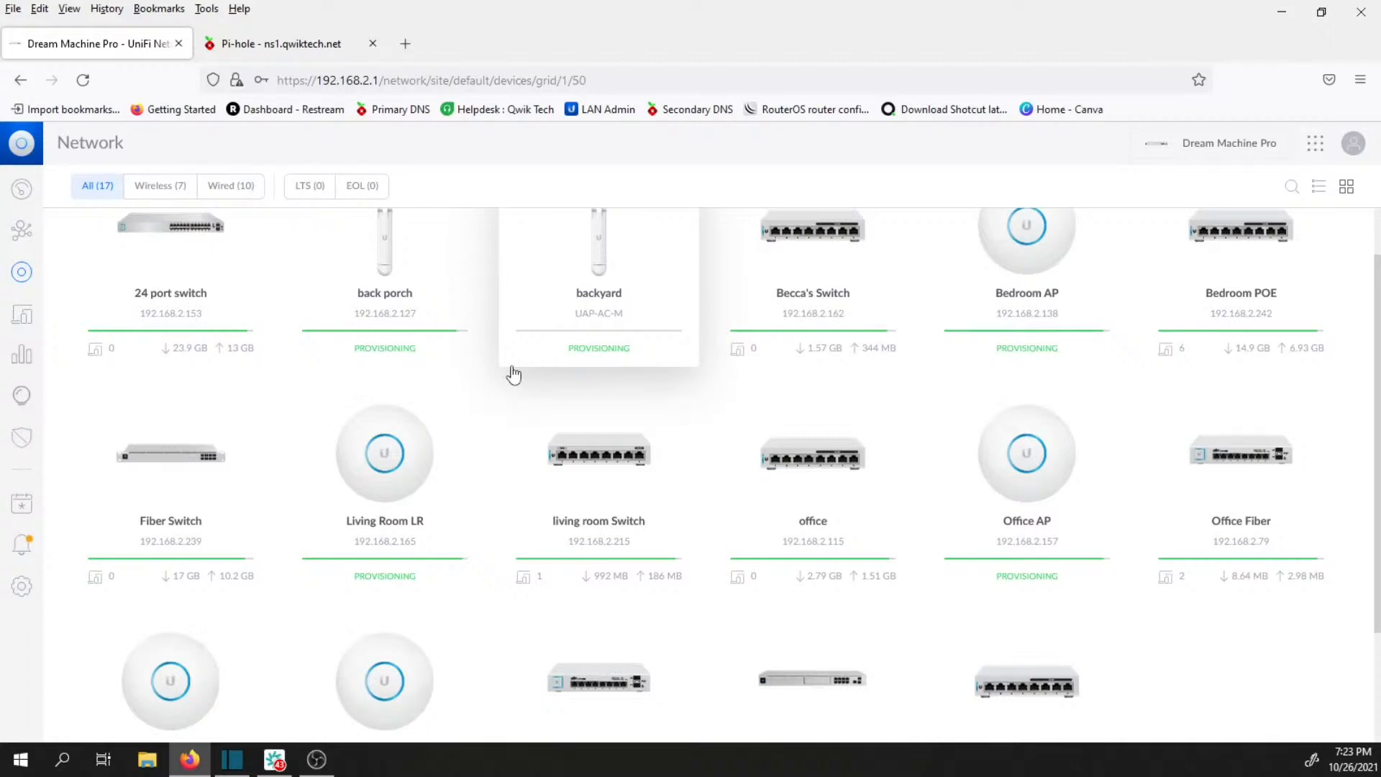
pyautogui.scroll(-2, 612, 403)
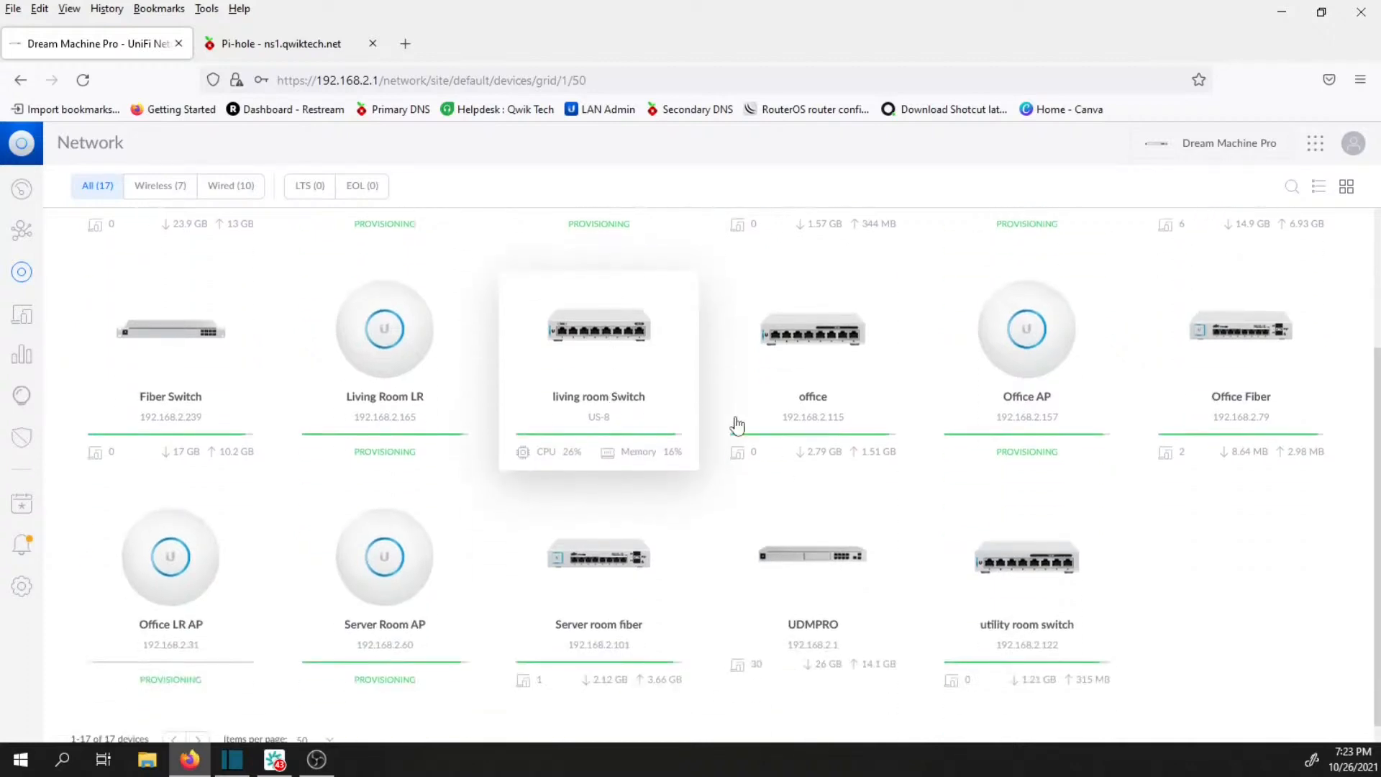
pyautogui.scroll(-1, 936, 467)
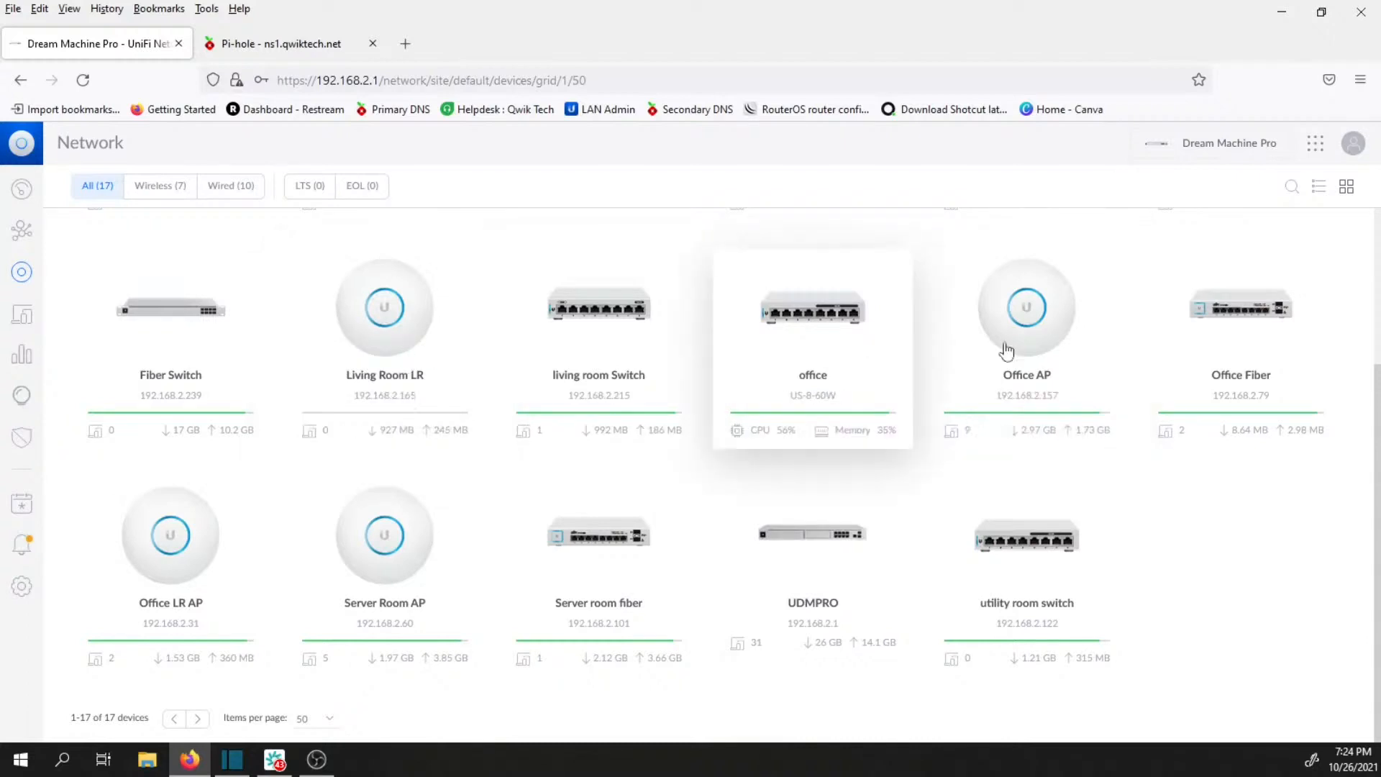
# Inspect the Office AP's overview, radio details and list of broadcast WLANs, and close its details.
pyautogui.click(1046, 356)
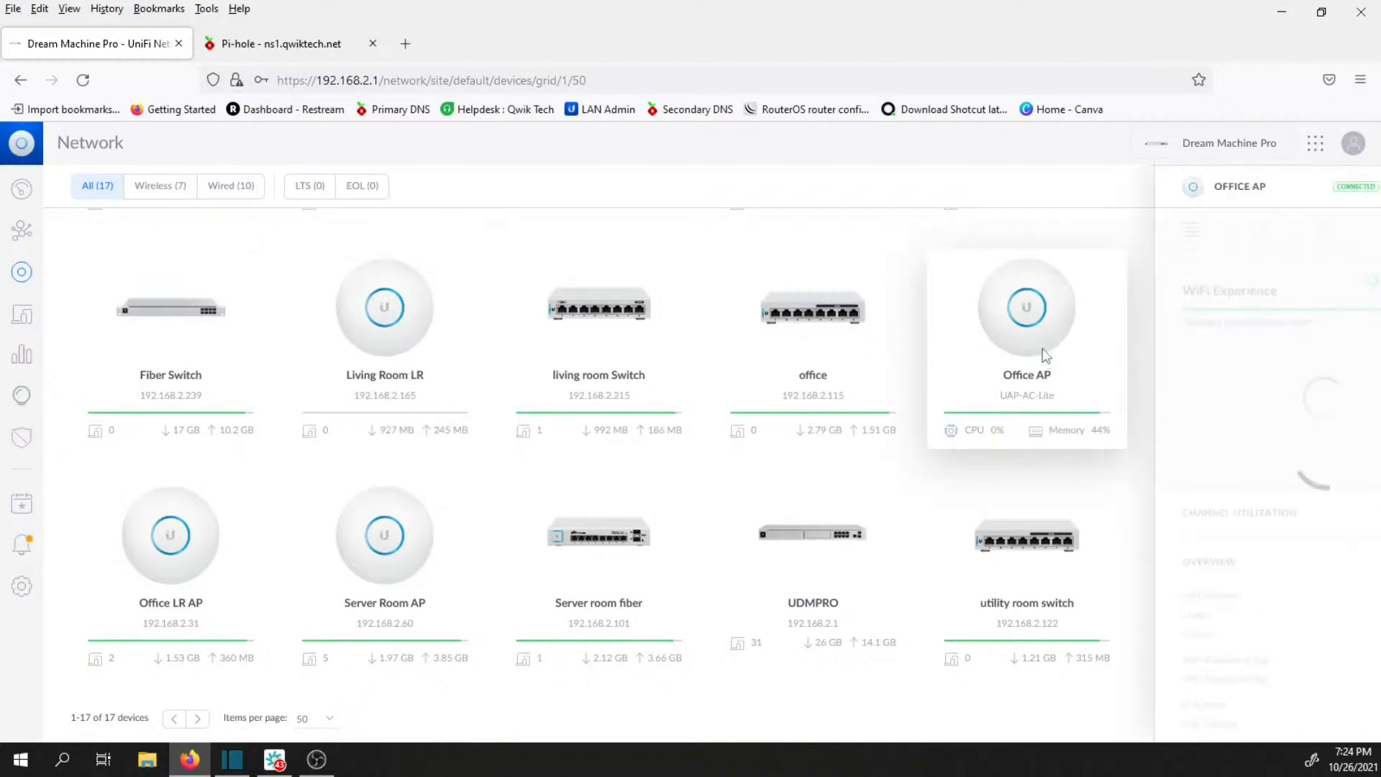
pyautogui.scroll(-4, 1135, 580)
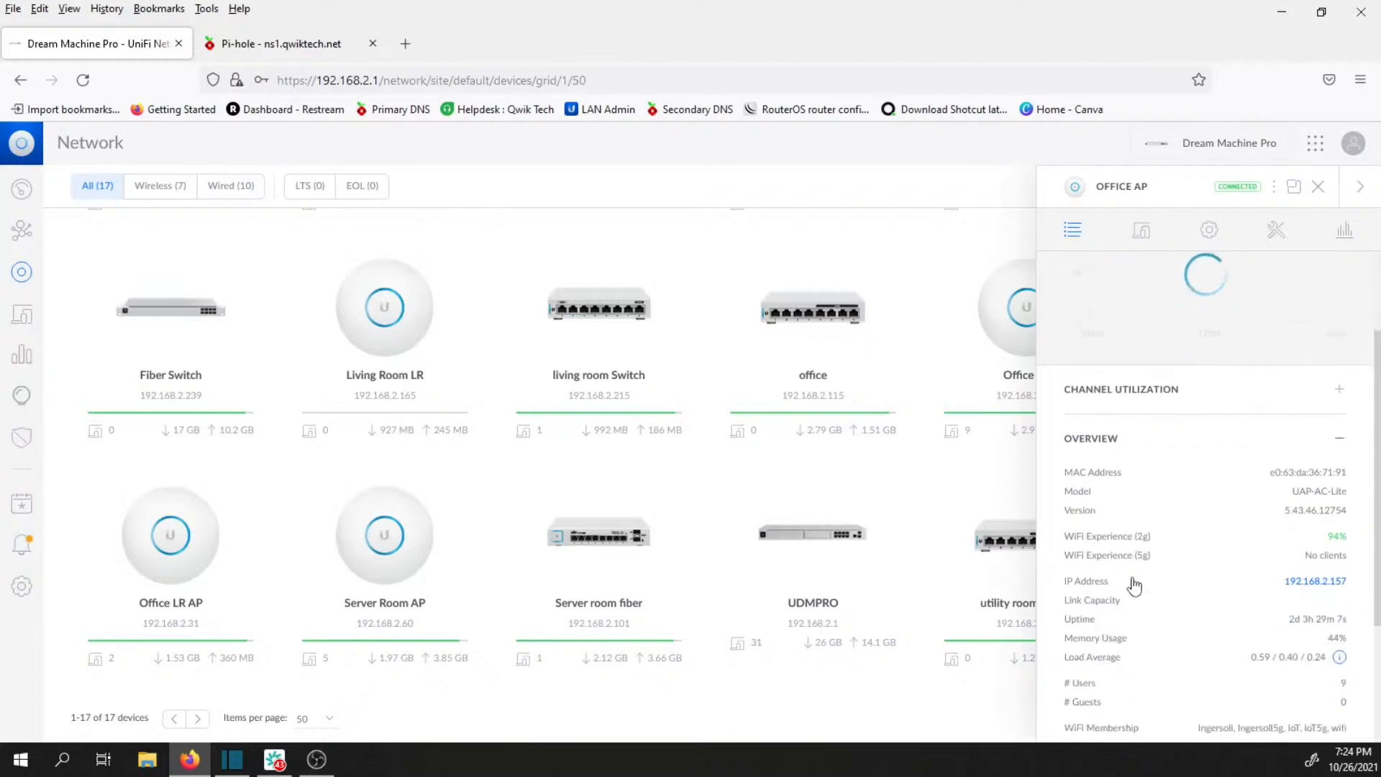
pyautogui.scroll(-2, 1137, 593)
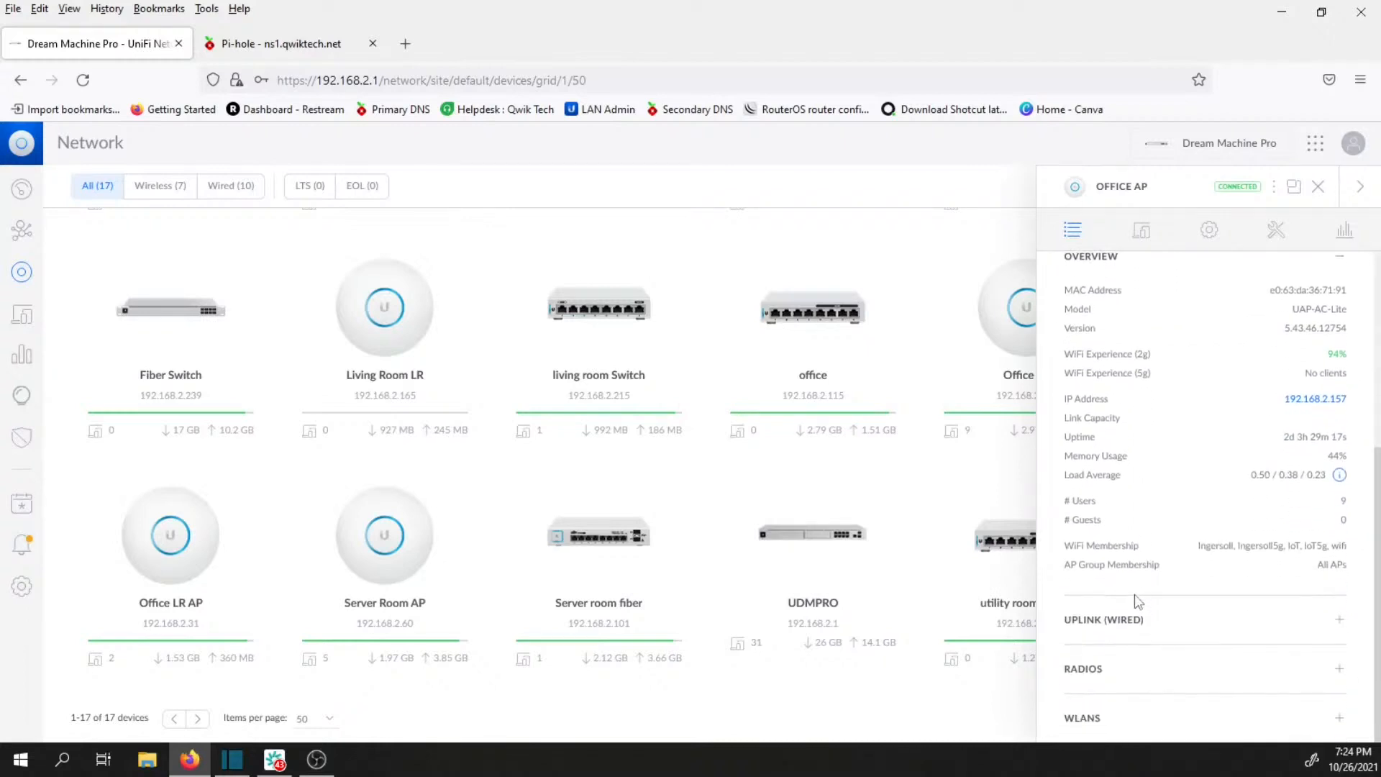
pyautogui.click(1126, 680)
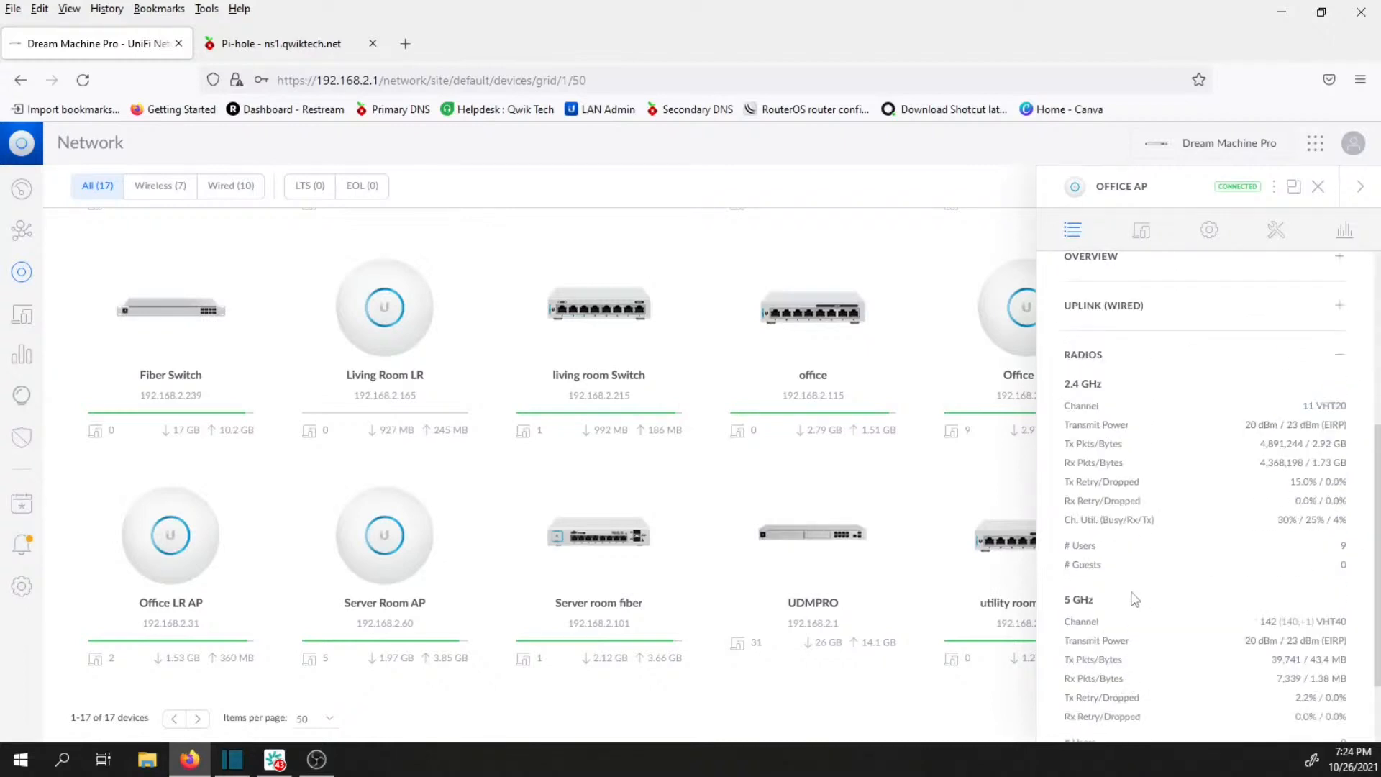
pyautogui.scroll(-2, 1150, 518)
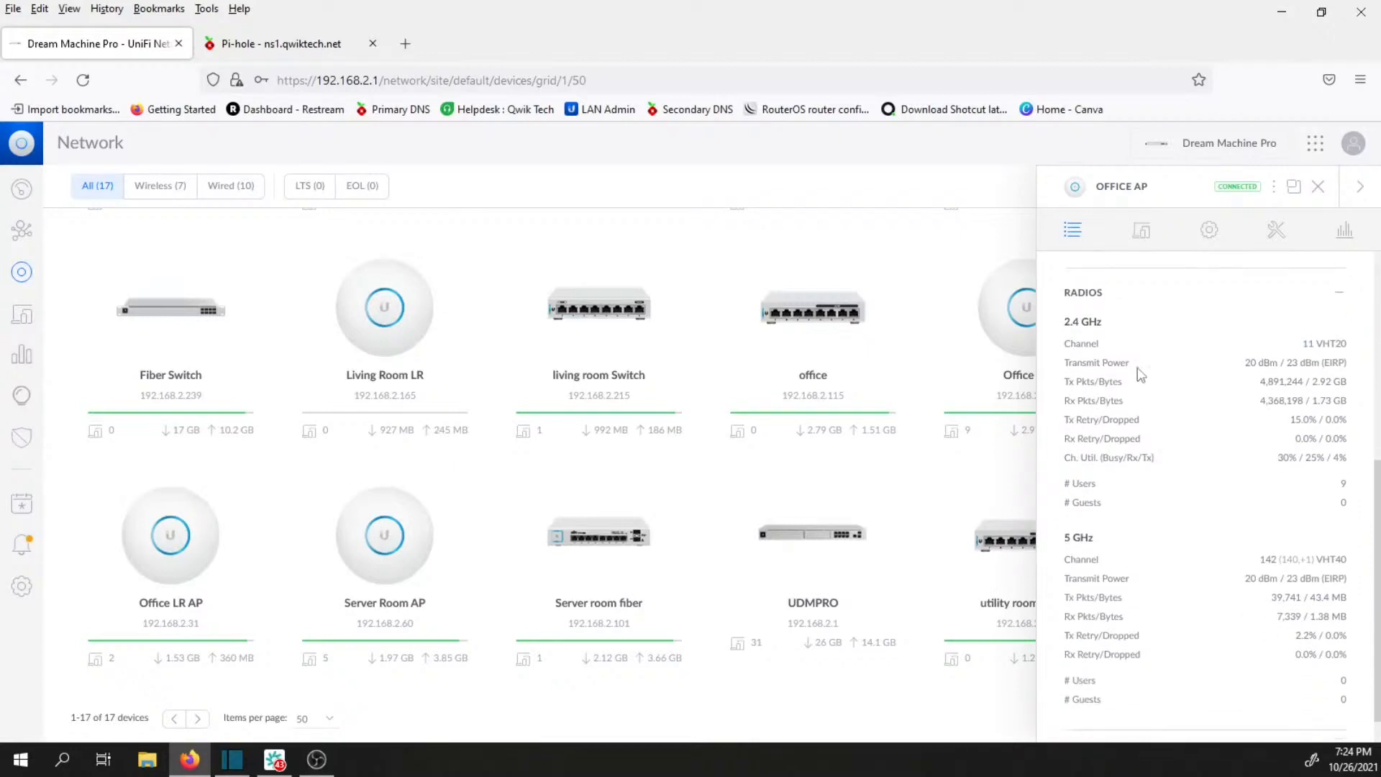
pyautogui.scroll(-1, 1128, 421)
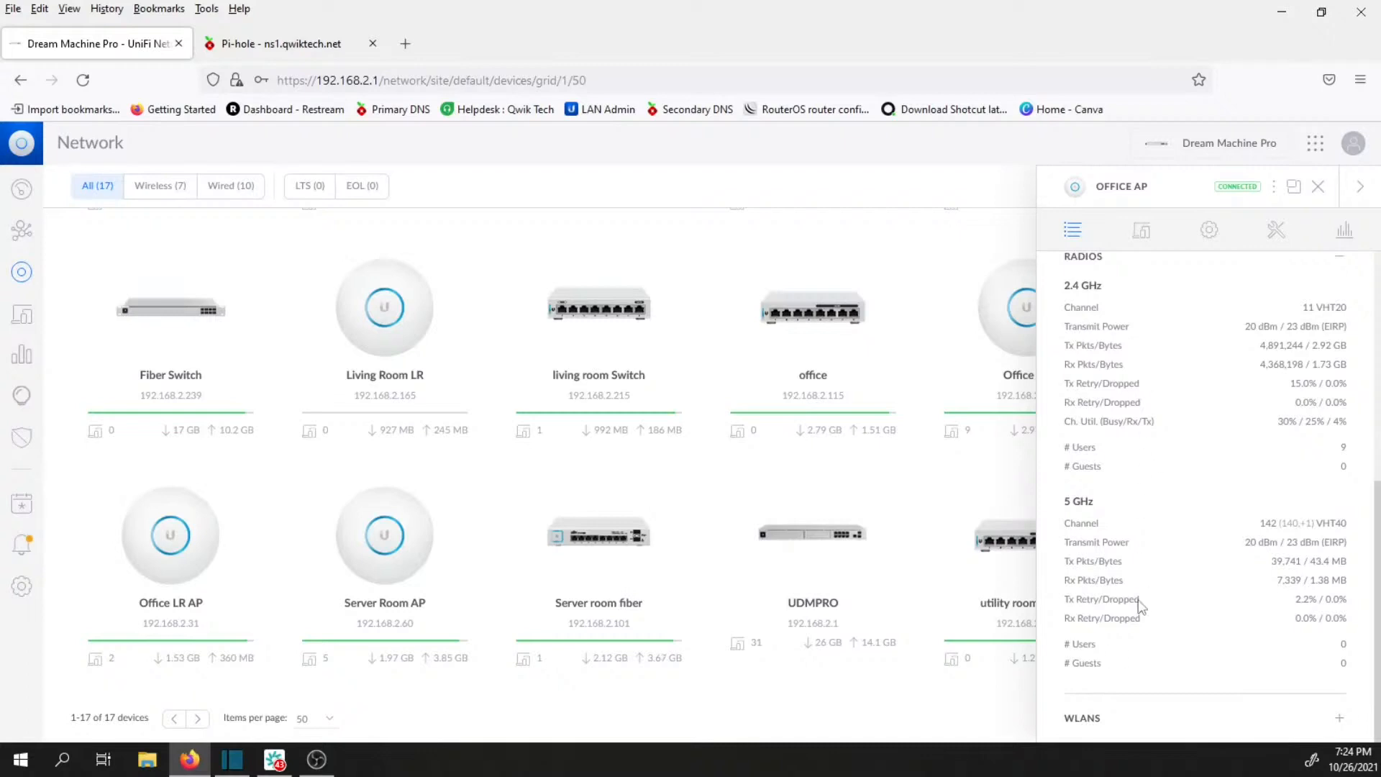
pyautogui.click(1128, 729)
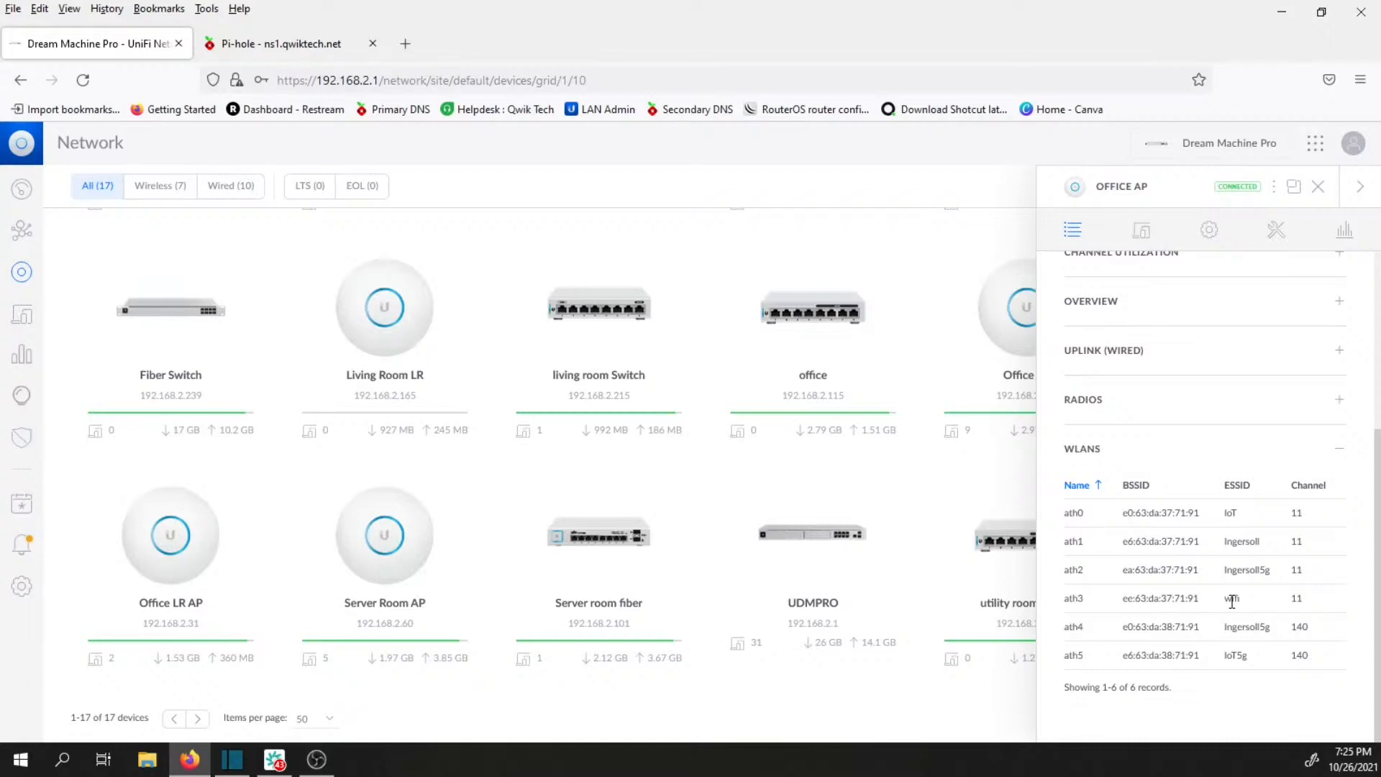
pyautogui.click(1318, 187)
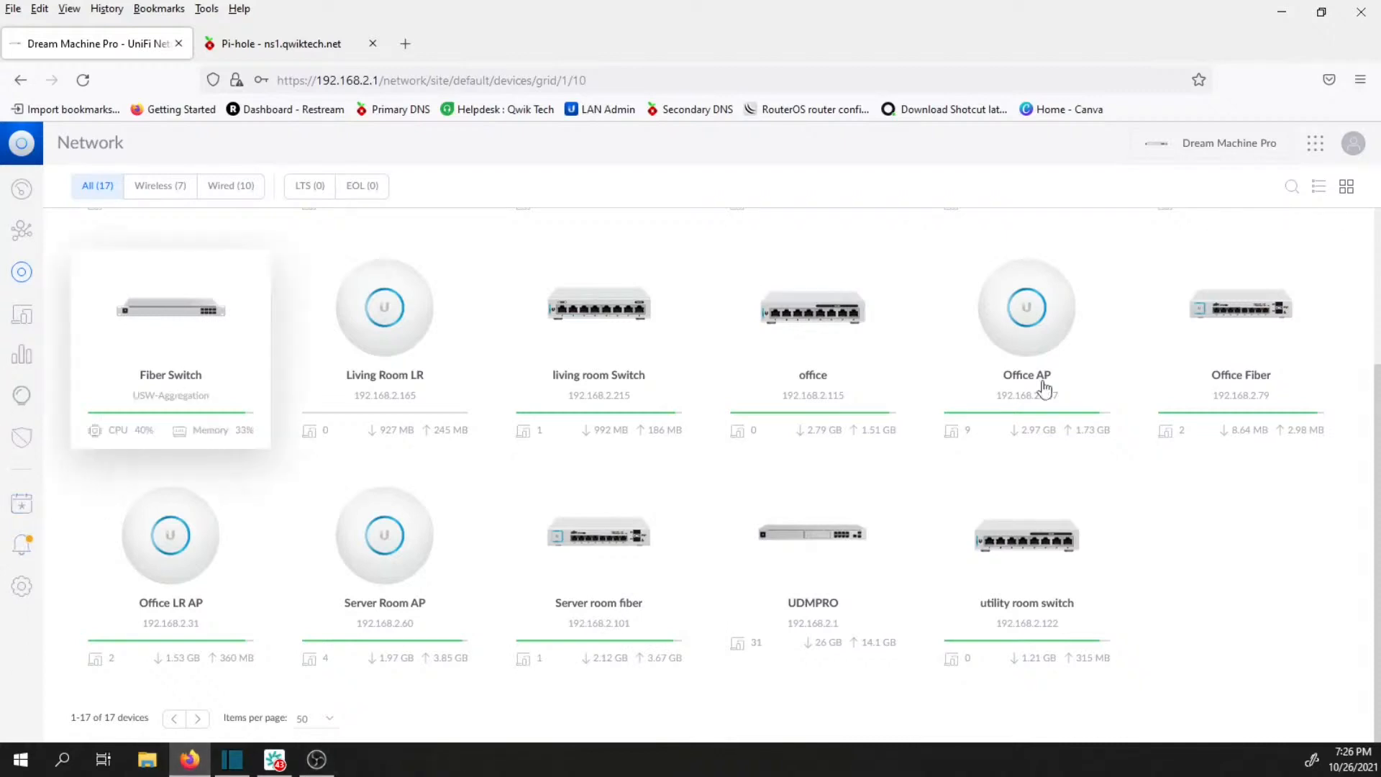
pyautogui.hotkey('alt', 'Tab')
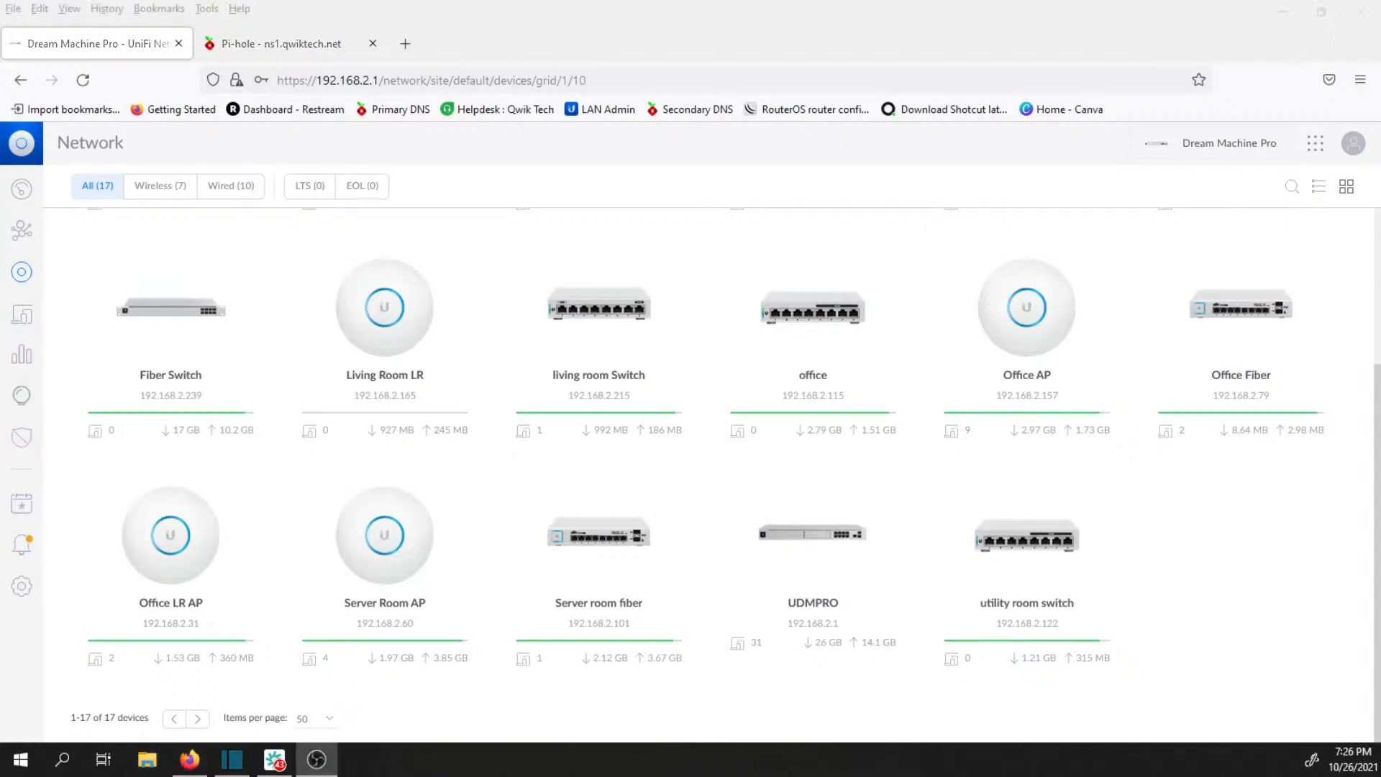